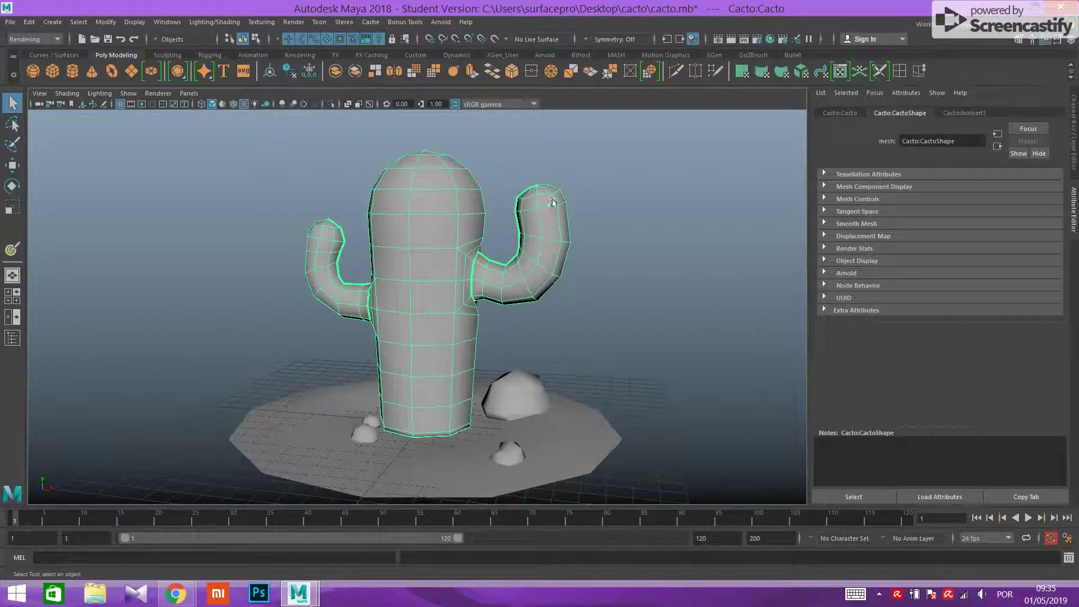
Open the UV Editor for the cactus and view its UV shells with the checker map hidden.
{"action": "left_click_drag", "start_coordinate": [623, 300], "coordinate": [580, 267], "text": "alt"}
{"action": "left_click", "coordinate": [655, 302]}
{"action": "left_click", "coordinate": [545, 274]}
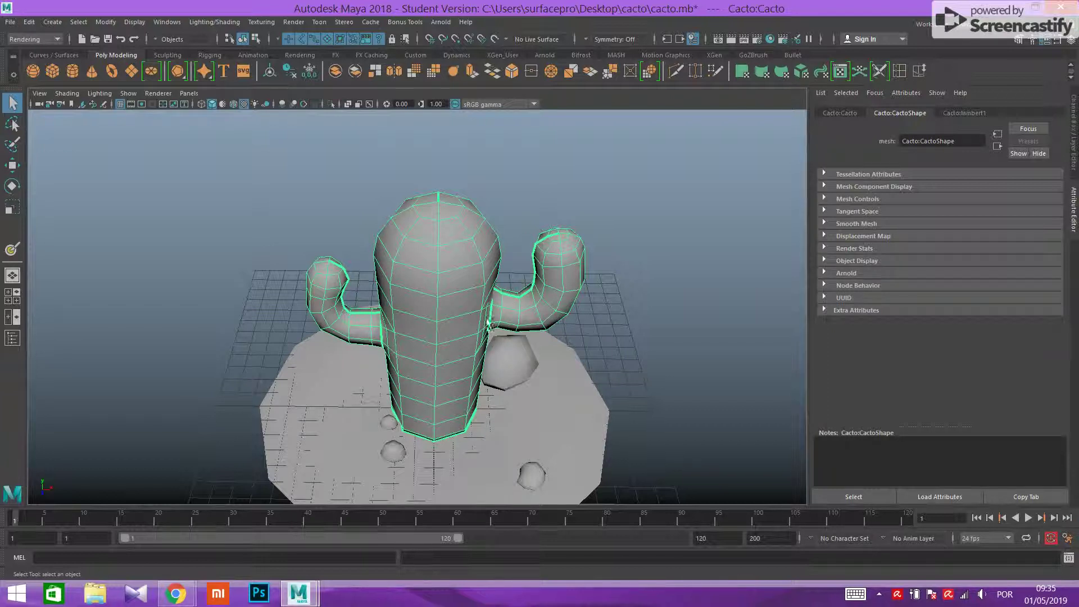
{"action": "left_click_drag", "start_coordinate": [697, 377], "coordinate": [691, 352], "text": "alt"}
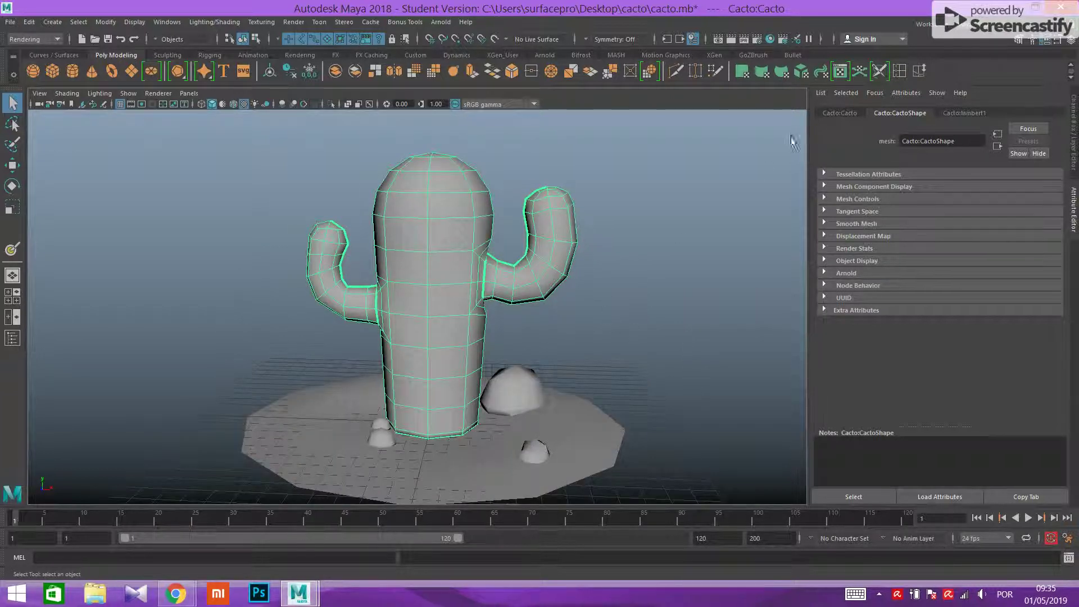
{"action": "left_click", "coordinate": [840, 71]}
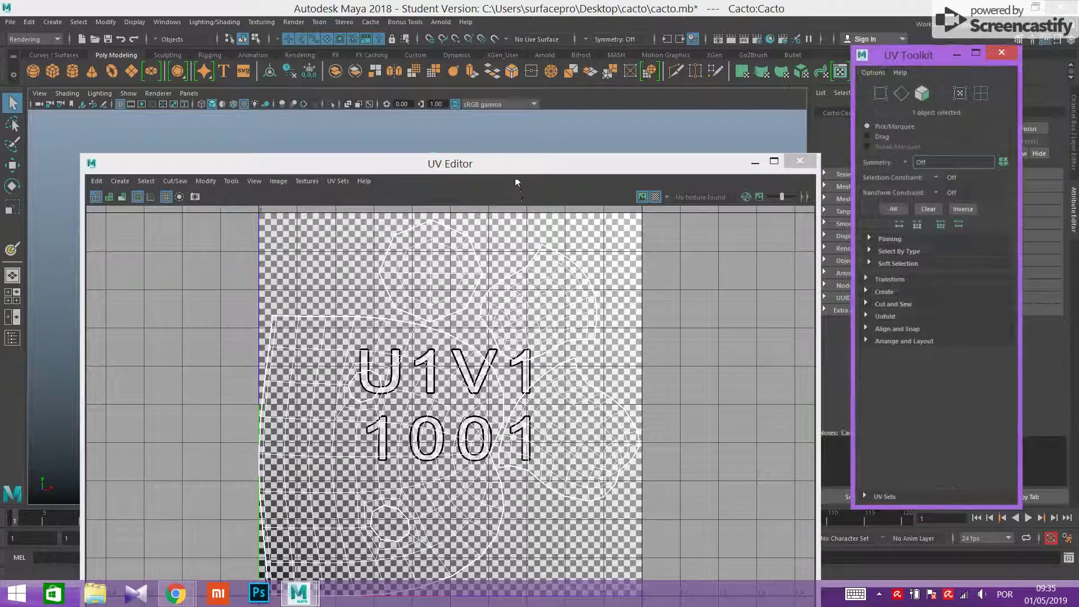
{"action": "left_click_drag", "start_coordinate": [515, 166], "coordinate": [535, 47]}
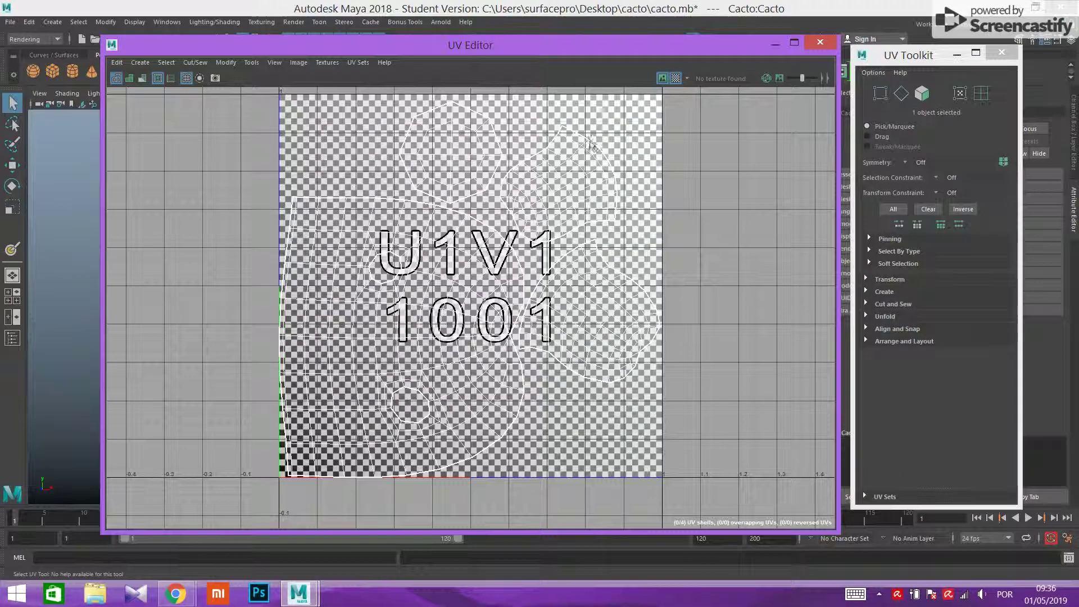
{"action": "left_click", "coordinate": [676, 78]}
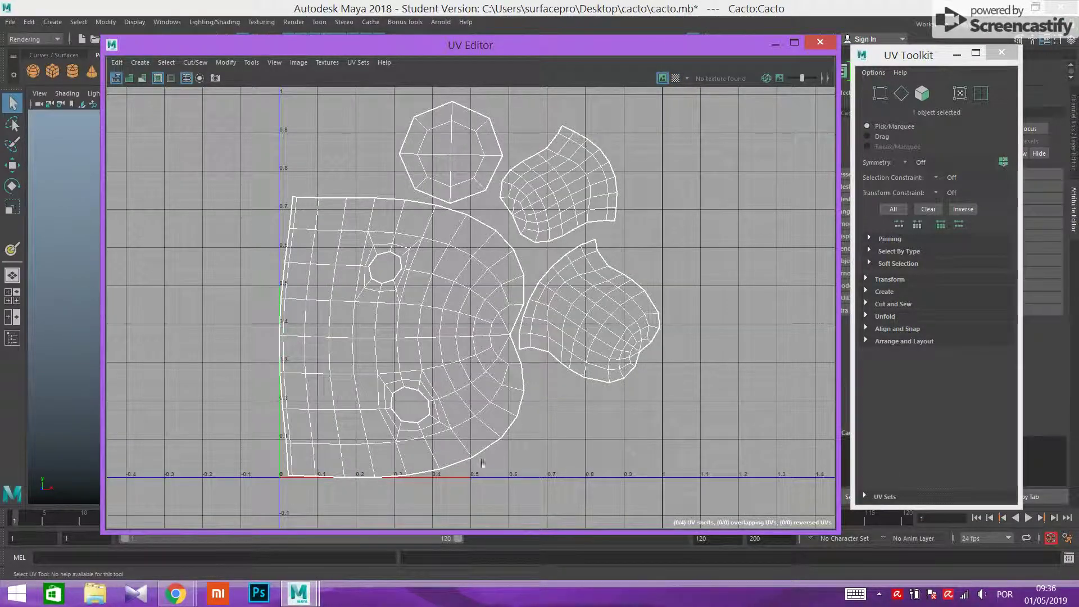
Show the checker map on the cactus, inspect the pattern from several sides and close the UV Editor.
{"action": "left_click", "coordinate": [676, 79]}
{"action": "left_click_drag", "start_coordinate": [674, 45], "coordinate": [651, 372]}
{"action": "left_click_drag", "start_coordinate": [710, 211], "coordinate": [489, 239], "text": "alt"}
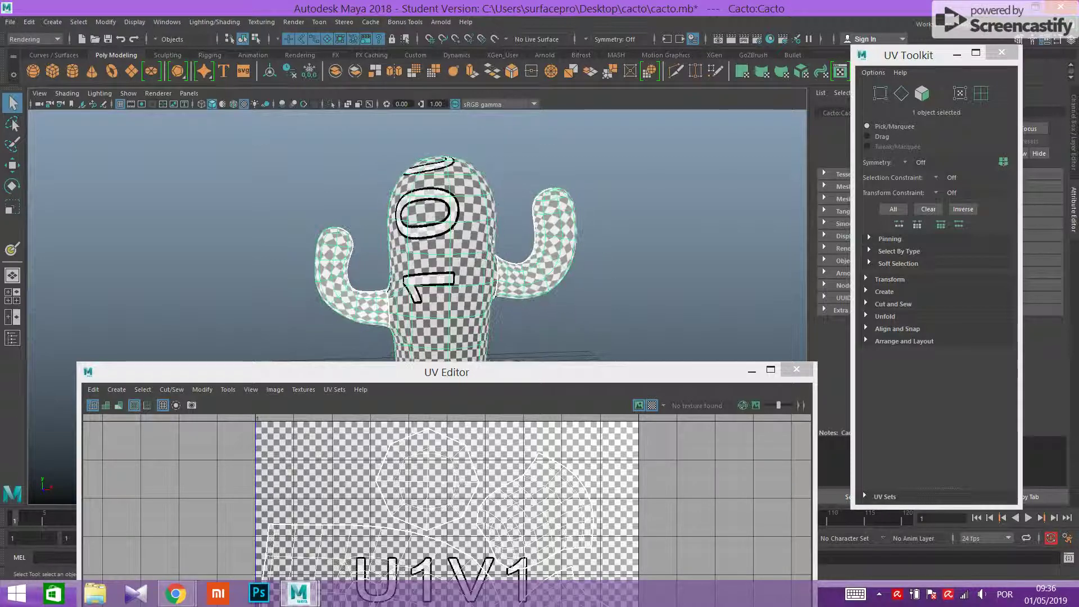
{"action": "key", "text": "space"}
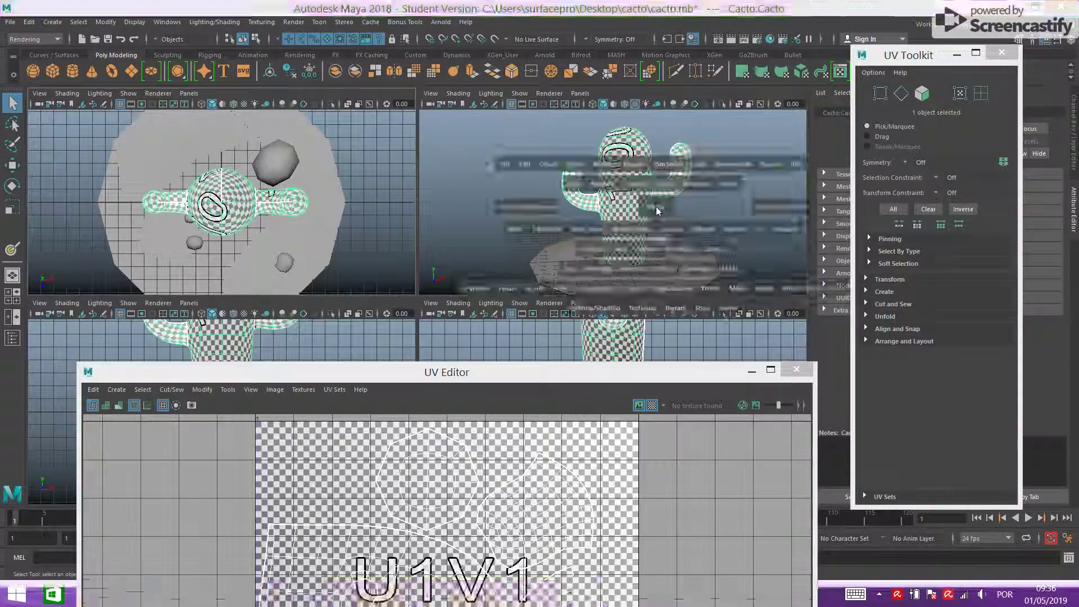
{"action": "key", "text": "space"}
{"action": "left_click_drag", "start_coordinate": [641, 238], "coordinate": [435, 210], "text": "alt"}
{"action": "right_click_drag", "start_coordinate": [436, 211], "coordinate": [466, 197], "text": "alt"}
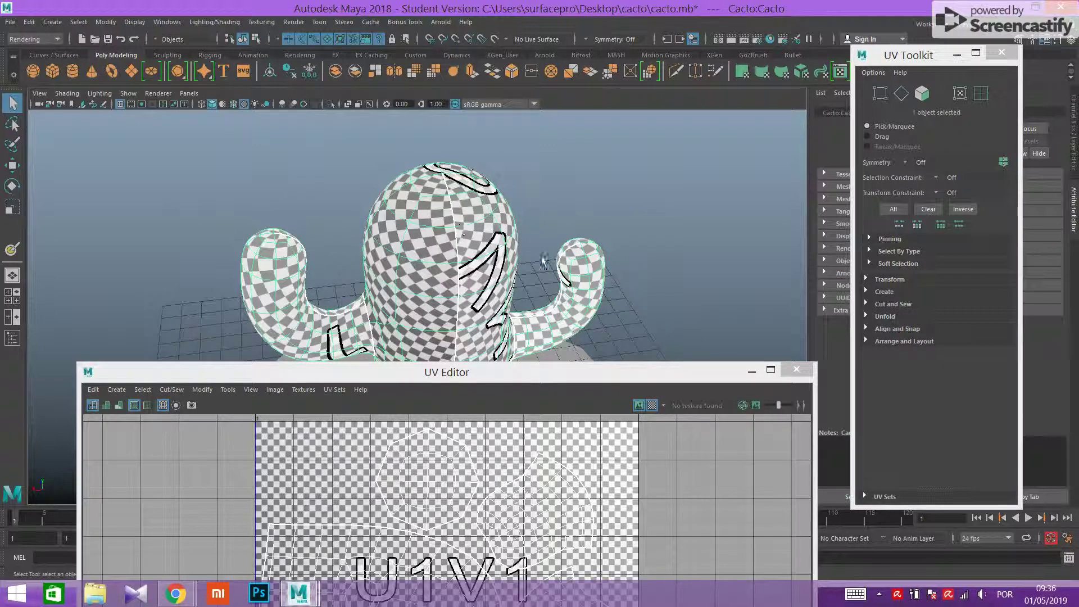
{"action": "left_click_drag", "start_coordinate": [677, 292], "coordinate": [416, 148], "text": "alt"}
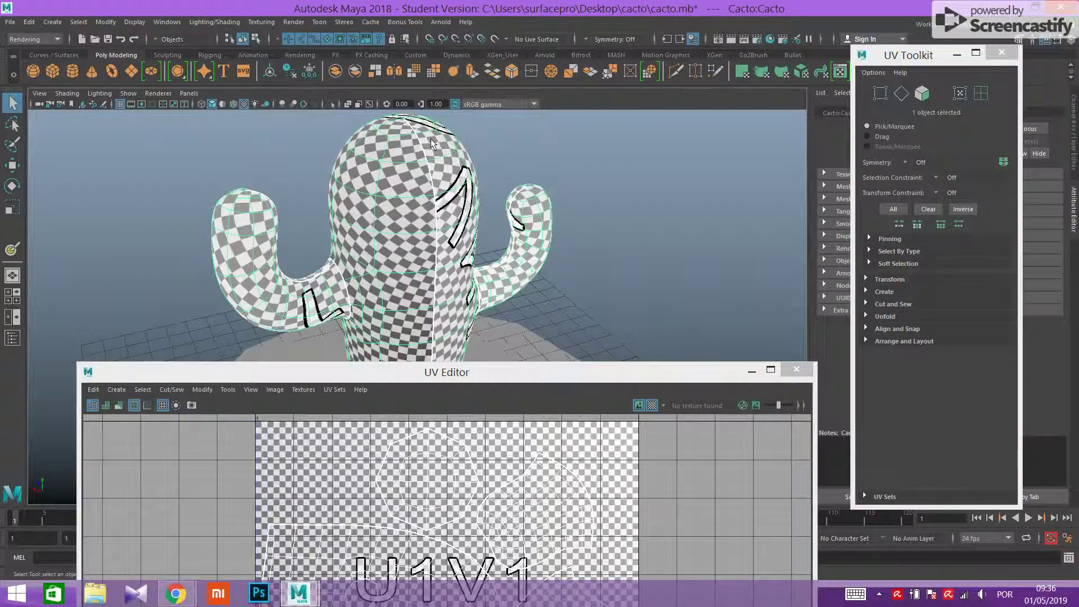
{"action": "left_click_drag", "start_coordinate": [477, 233], "coordinate": [614, 243], "text": "alt"}
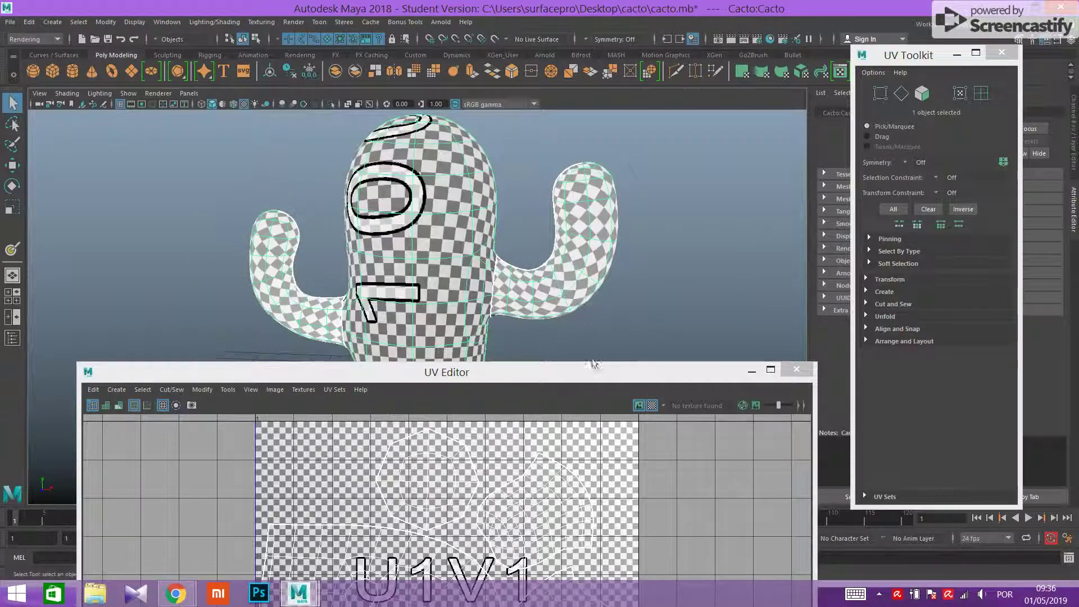
{"action": "left_click_drag", "start_coordinate": [602, 376], "coordinate": [572, 172]}
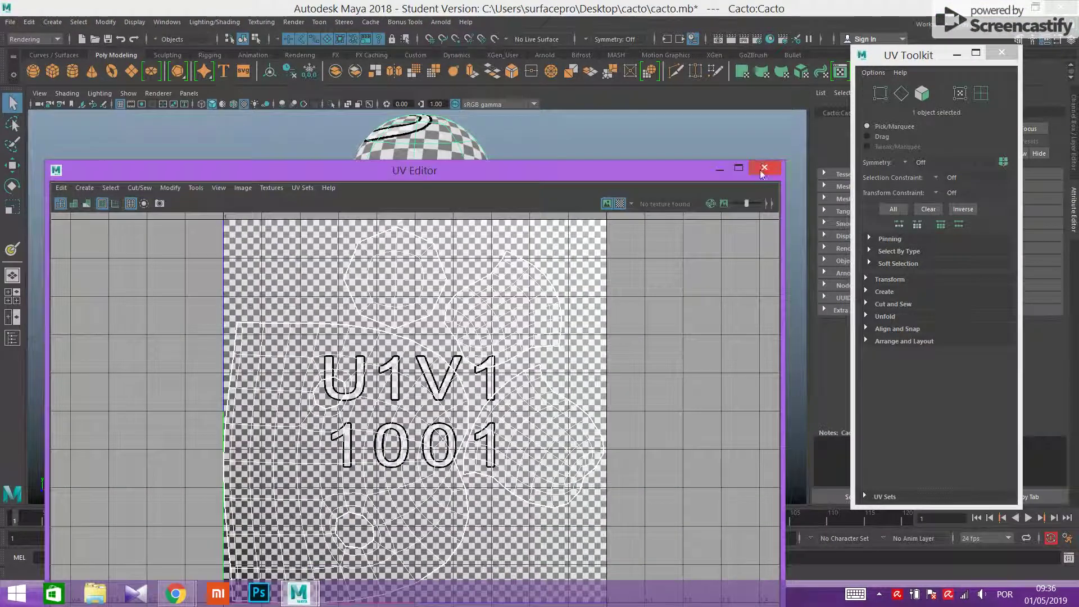
{"action": "left_click", "coordinate": [760, 172]}
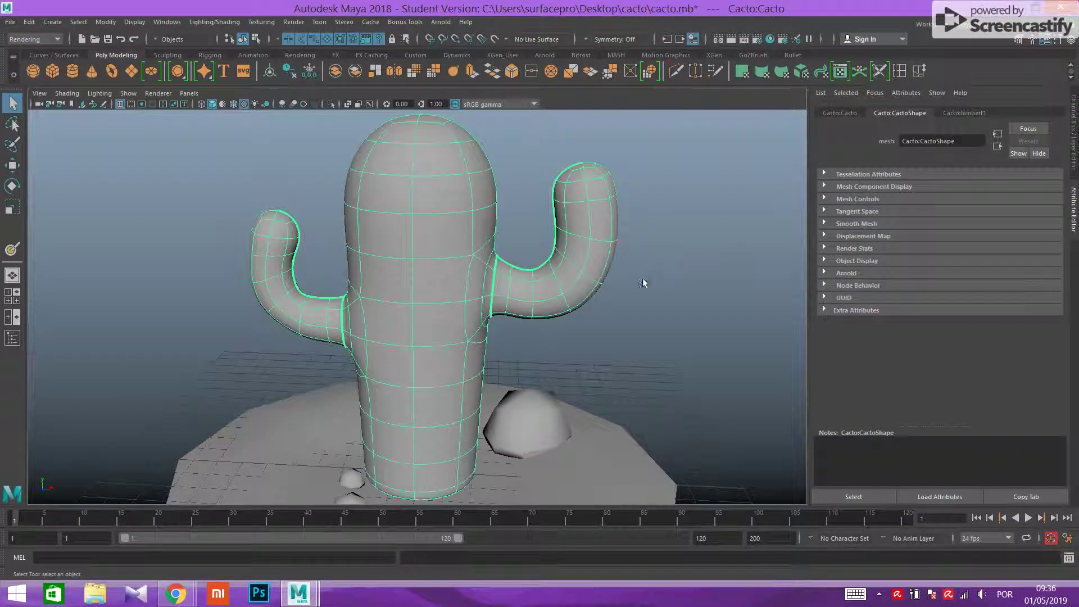
Clear the selection and save the cactus scene.
{"action": "left_click", "coordinate": [595, 354]}
{"action": "scroll", "coordinate": [594, 353], "scroll_direction": "down", "scroll_amount": 3}
{"action": "left_click_drag", "start_coordinate": [634, 331], "coordinate": [647, 324], "text": "alt"}
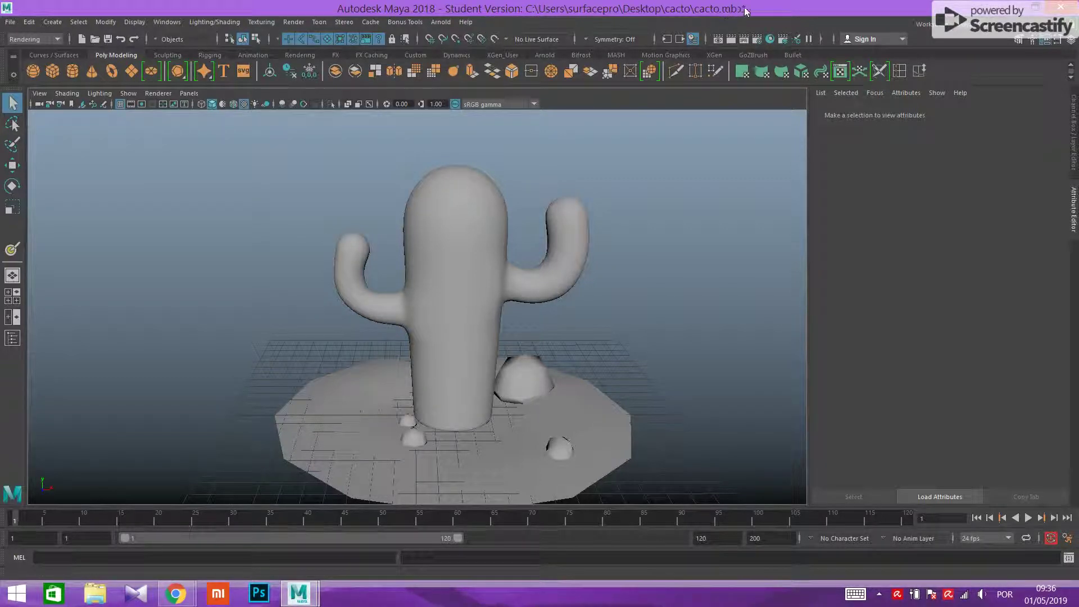
{"action": "key", "text": "ctrl+s"}
{"action": "left_click_drag", "start_coordinate": [634, 299], "coordinate": [545, 288], "text": "alt"}
{"action": "left_click", "coordinate": [546, 288]}
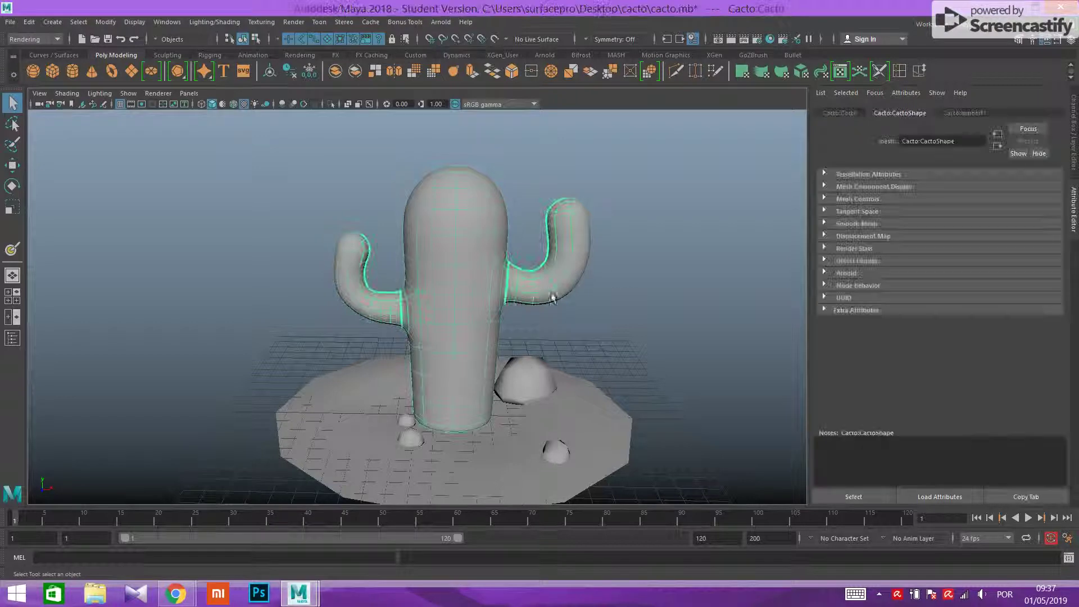
{"action": "left_click", "coordinate": [517, 133]}
{"action": "left_click_drag", "start_coordinate": [588, 164], "coordinate": [560, 262], "text": "alt"}
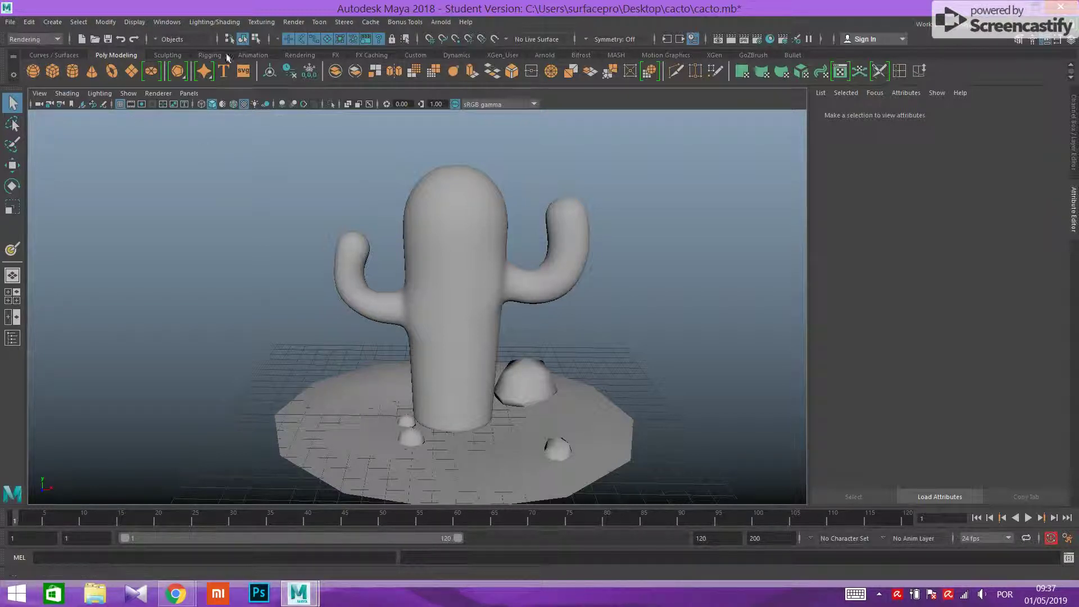
Set the project to the cacto folder on the Desktop and create a default workspace there.
{"action": "left_click", "coordinate": [10, 21]}
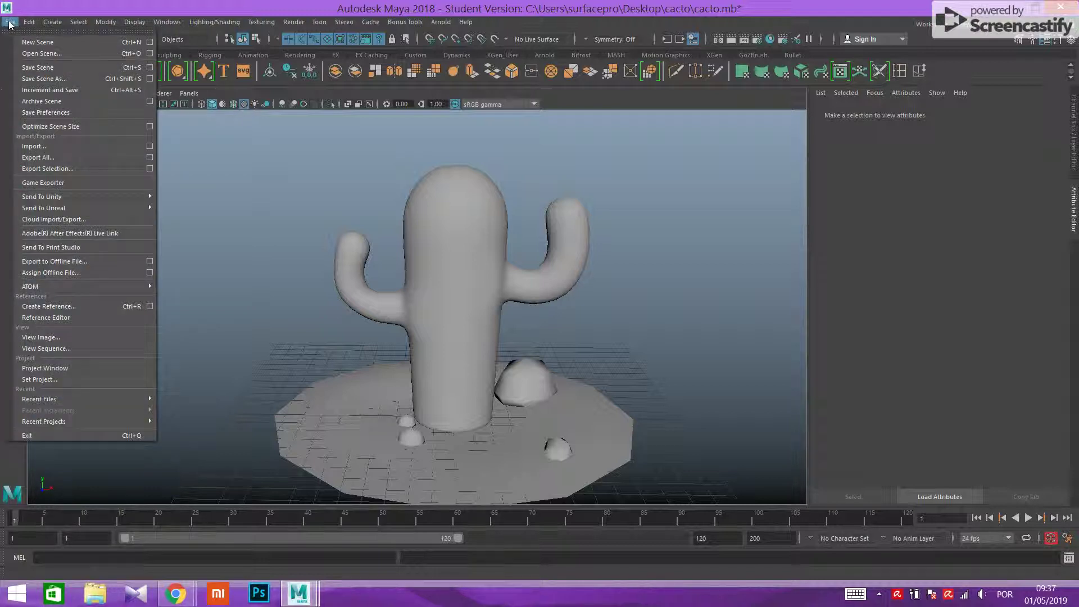
{"action": "left_click", "coordinate": [58, 380]}
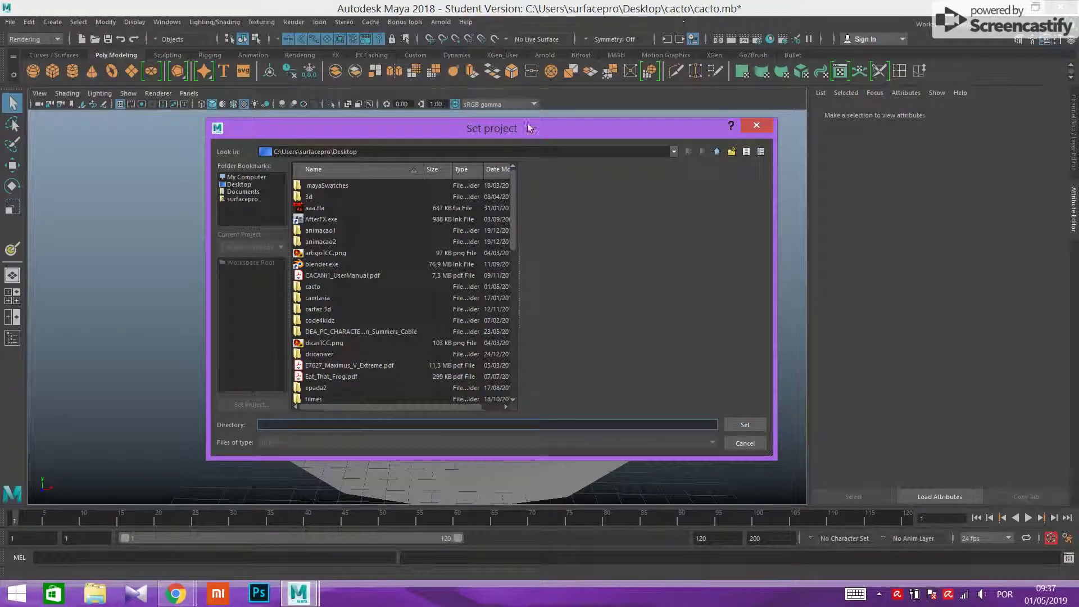
{"action": "left_click", "coordinate": [313, 287]}
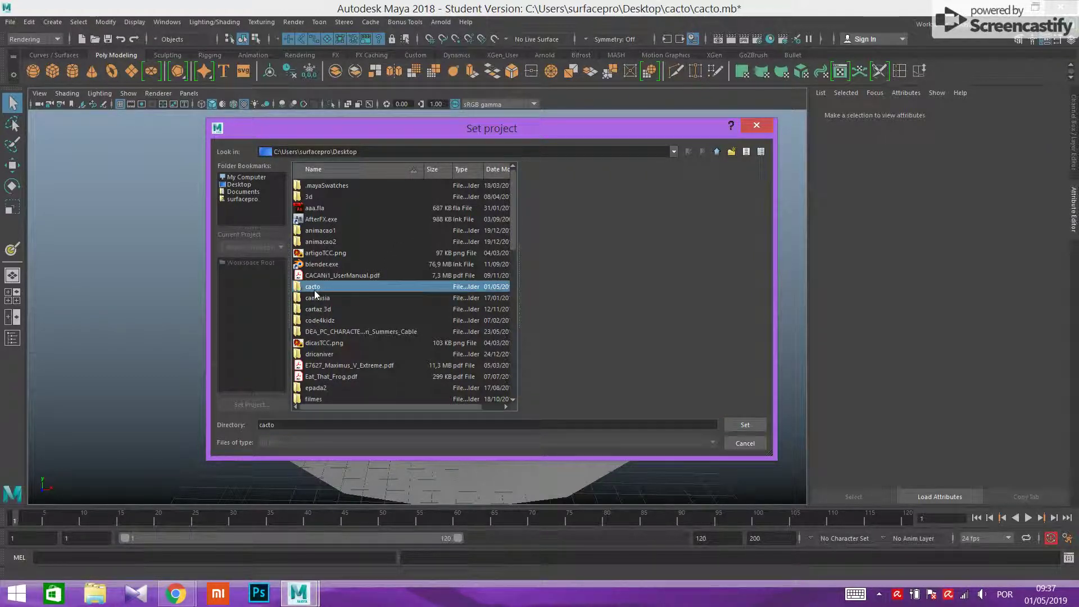
{"action": "double_click", "coordinate": [316, 288]}
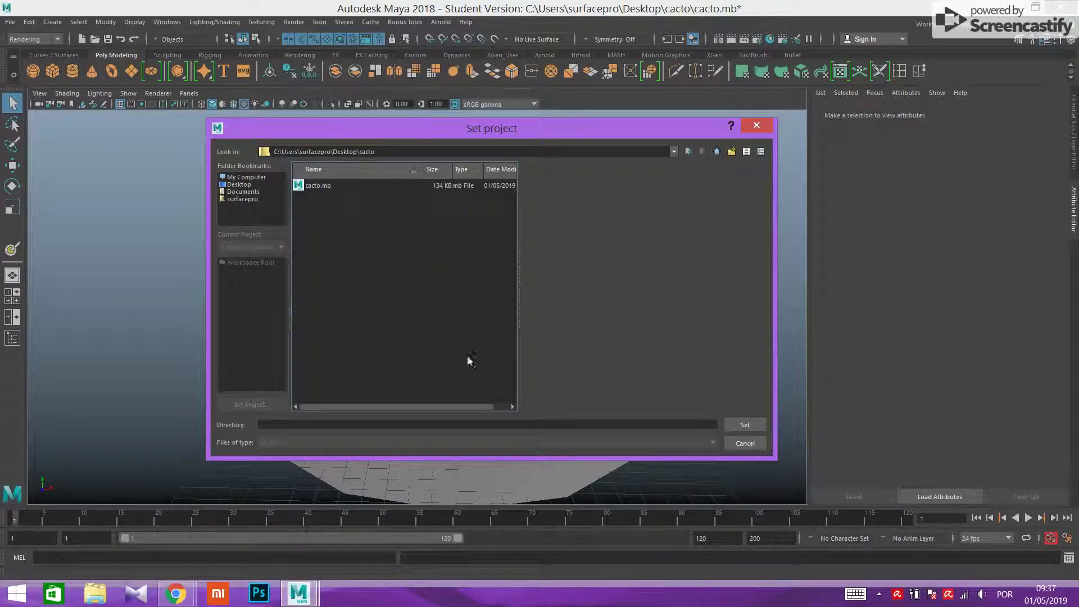
{"action": "left_click", "coordinate": [277, 424]}
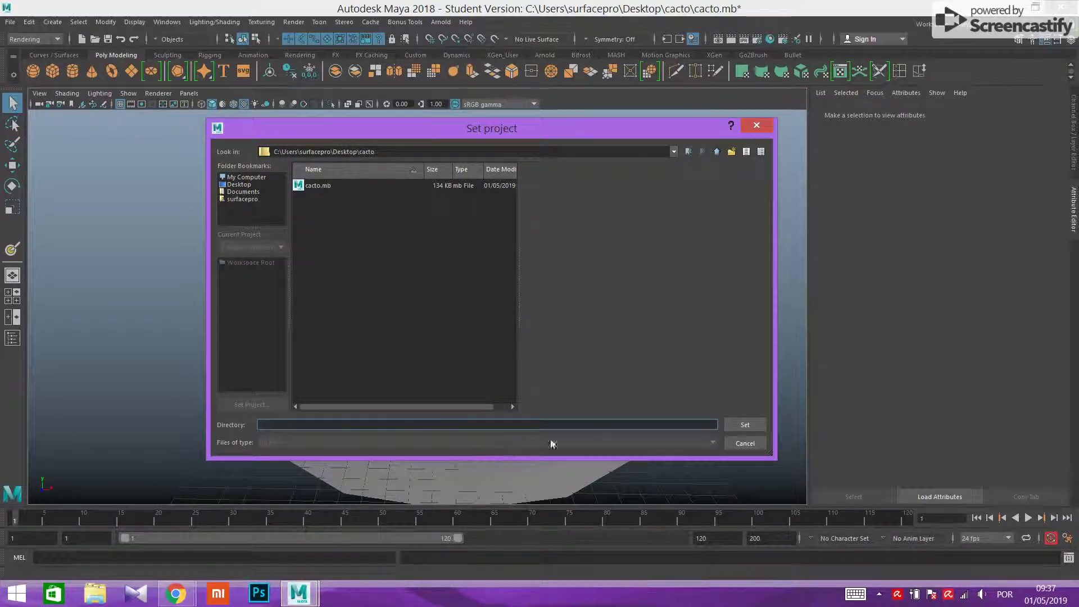
{"action": "left_click", "coordinate": [757, 427]}
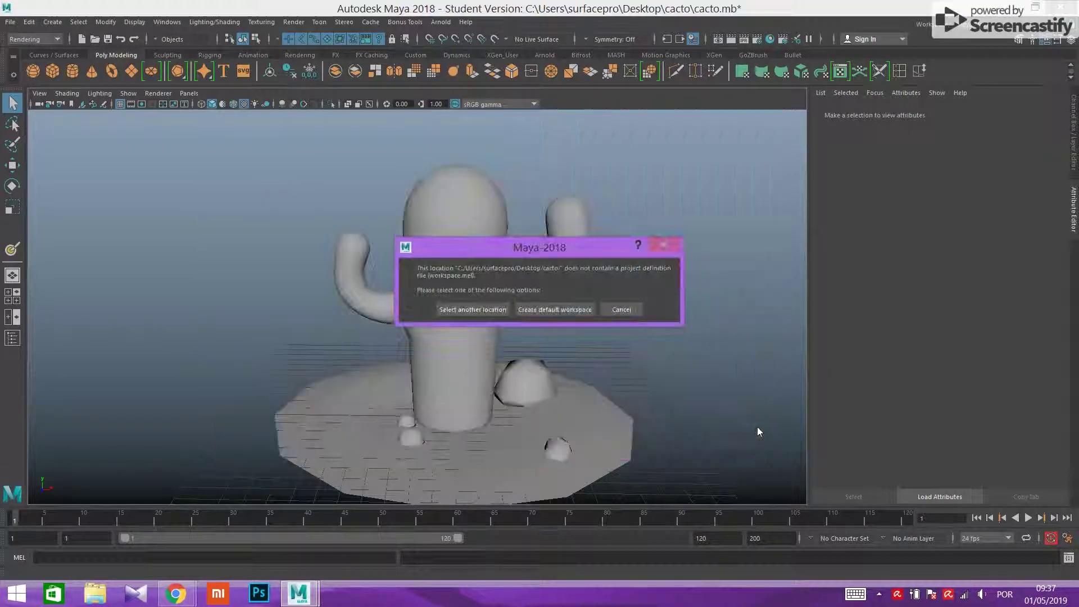
{"action": "left_click_drag", "start_coordinate": [569, 255], "coordinate": [523, 249]}
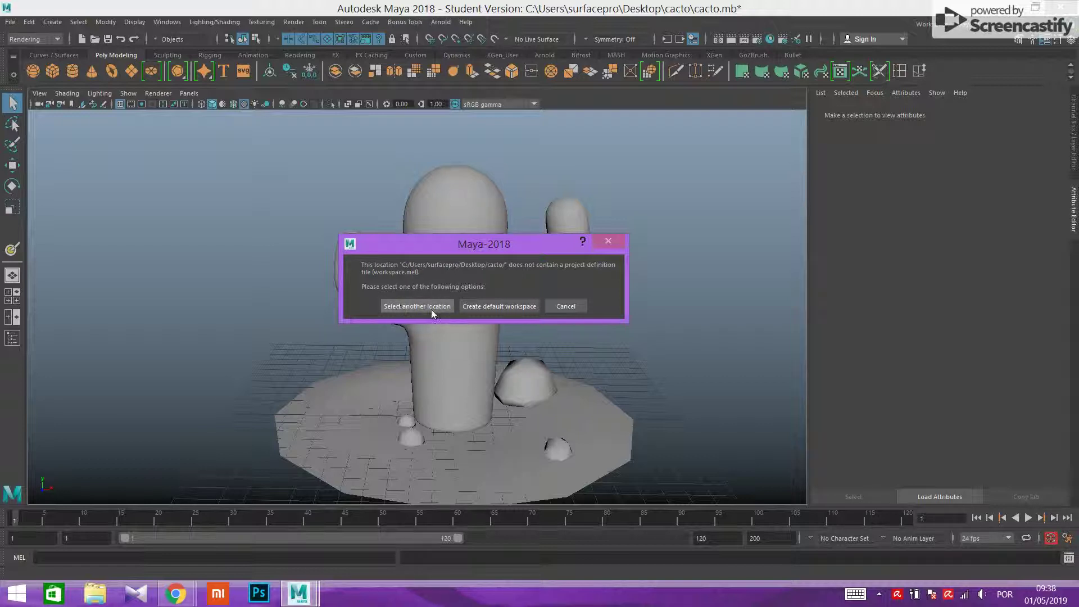
{"action": "left_click", "coordinate": [499, 306]}
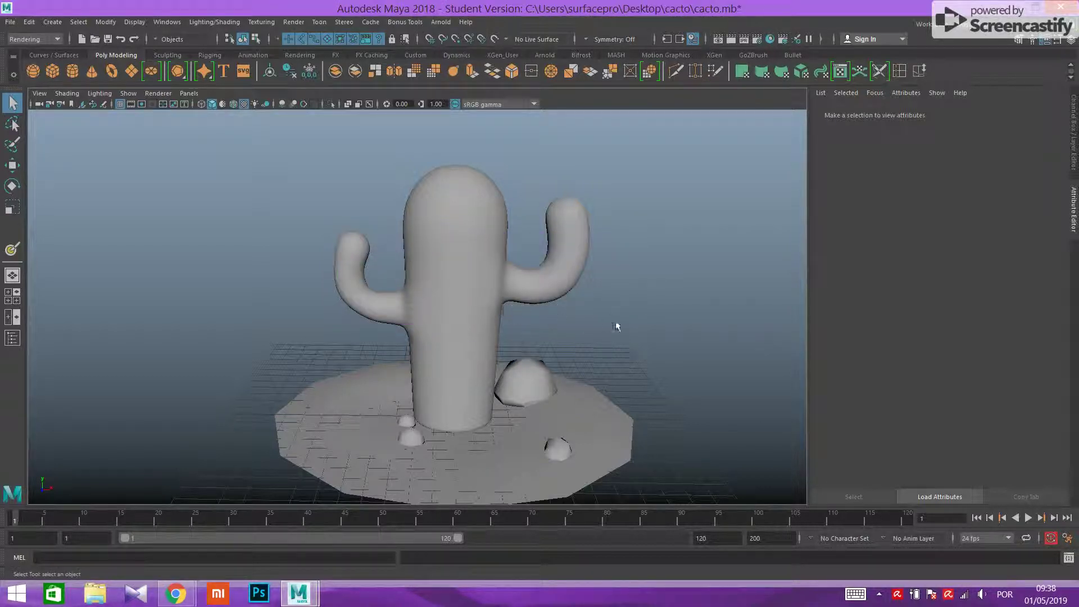
Turn off the smooth mesh preview on the cactus and isolate it in the viewport.
{"action": "left_click_drag", "start_coordinate": [617, 321], "coordinate": [664, 332], "text": "alt"}
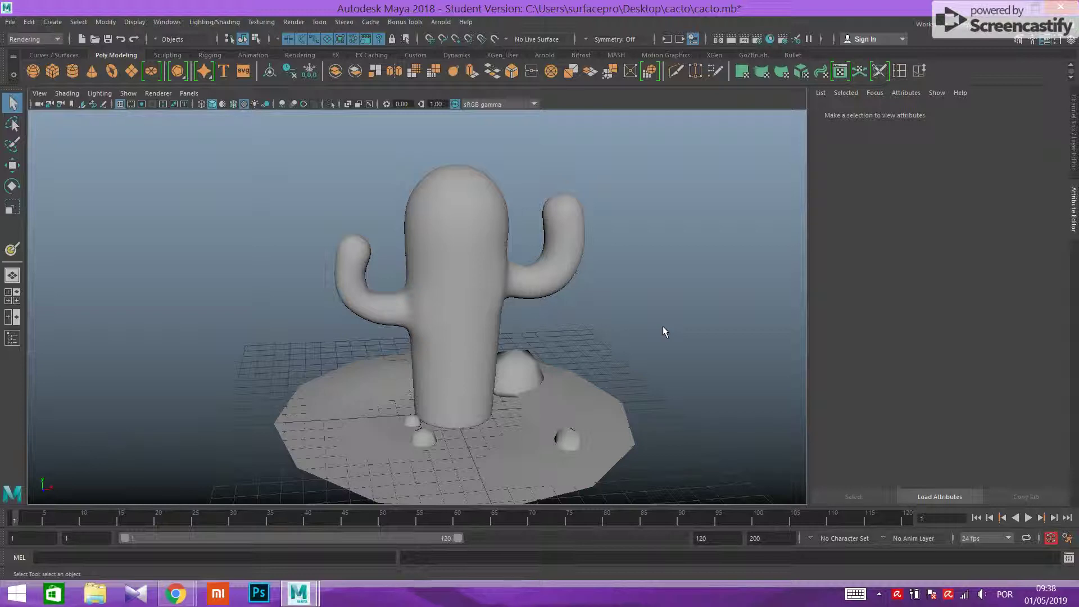
{"action": "left_click_drag", "start_coordinate": [636, 334], "coordinate": [631, 331], "text": "alt"}
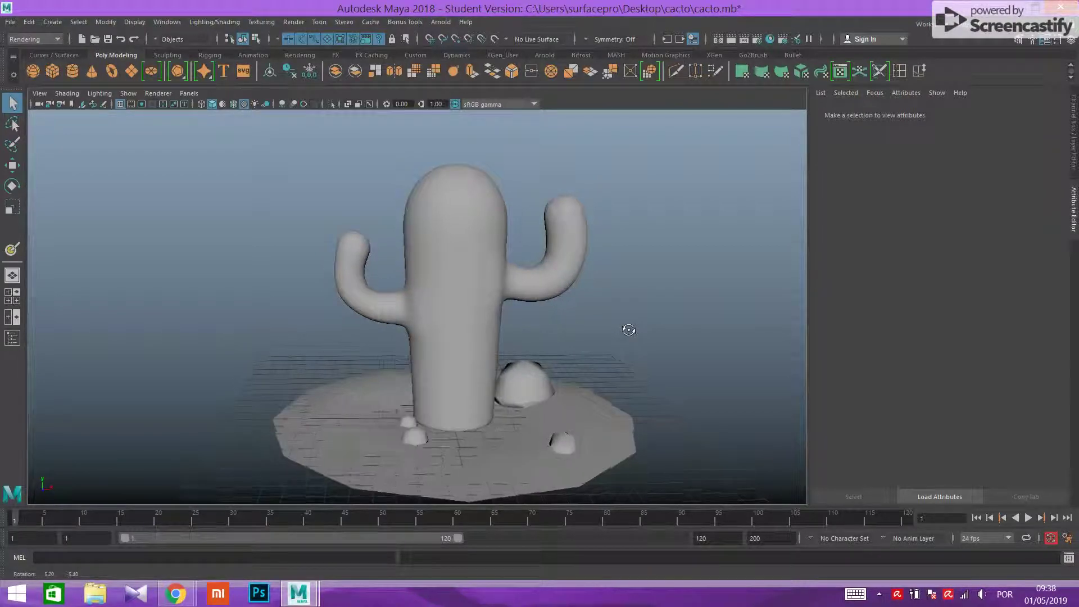
{"action": "left_click", "coordinate": [448, 301]}
{"action": "key", "text": "1"}
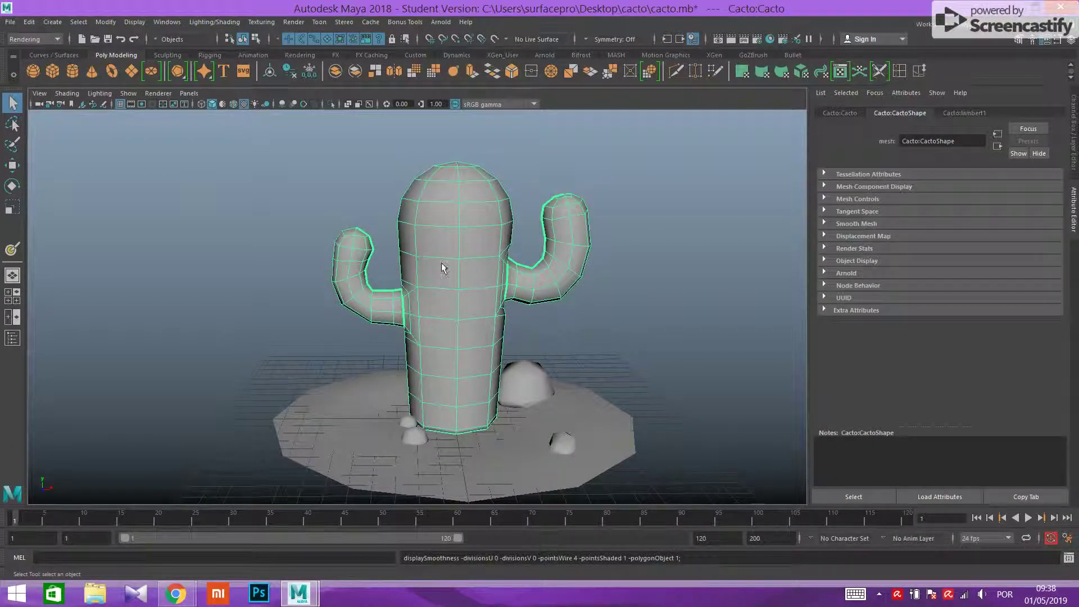
{"action": "left_click_drag", "start_coordinate": [613, 335], "coordinate": [644, 360], "text": "alt"}
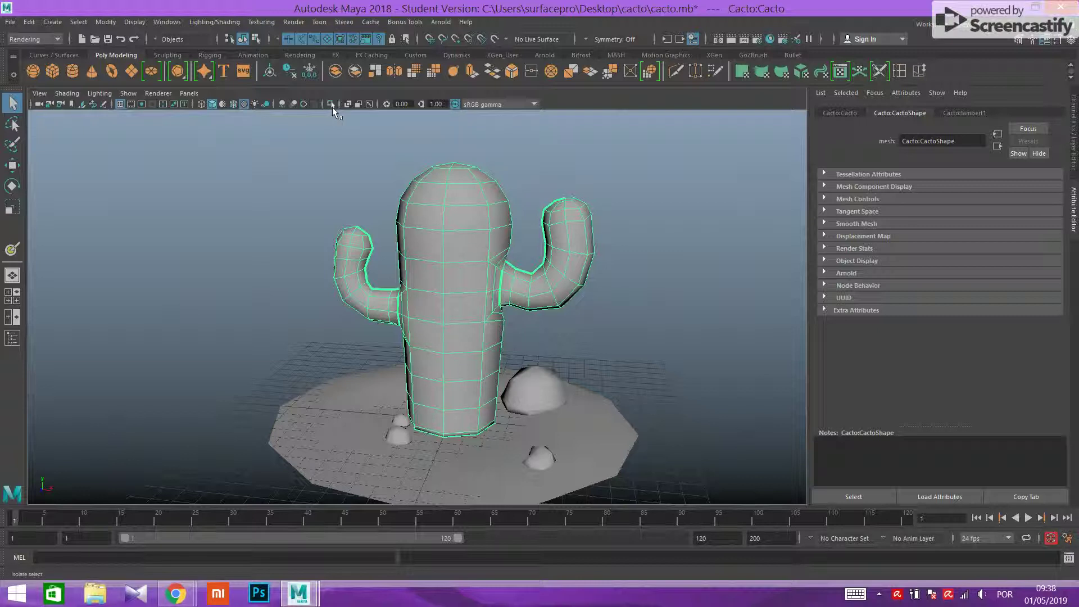
{"action": "left_click", "coordinate": [332, 106]}
{"action": "left_click_drag", "start_coordinate": [568, 332], "coordinate": [639, 376], "text": "alt"}
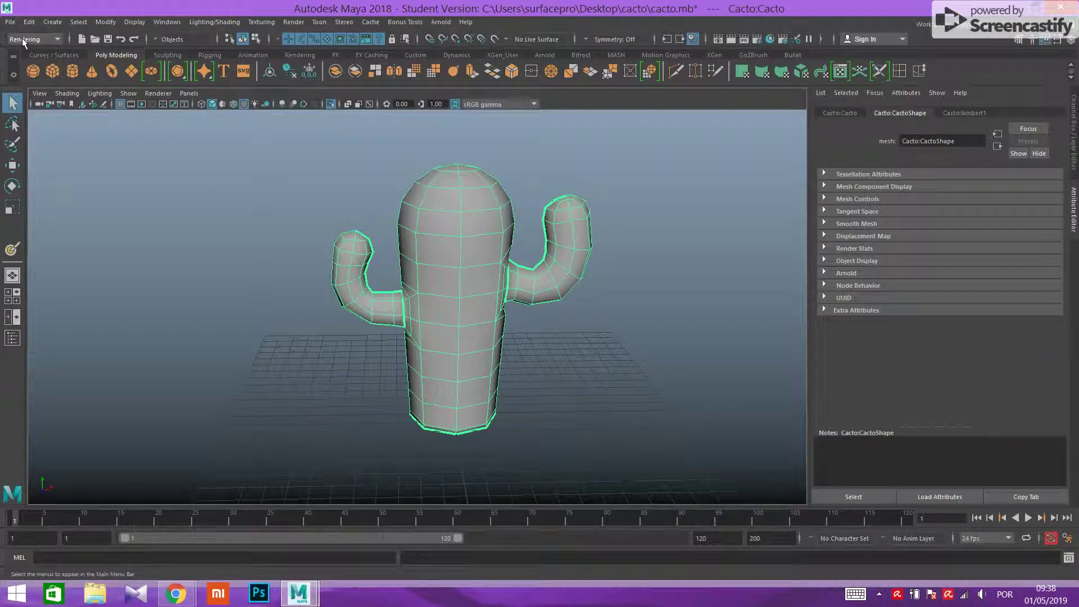
Activate the 3D Paint Tool on the cactus with its settings open, and turn on textured display in the viewport.
{"action": "left_click", "coordinate": [261, 22]}
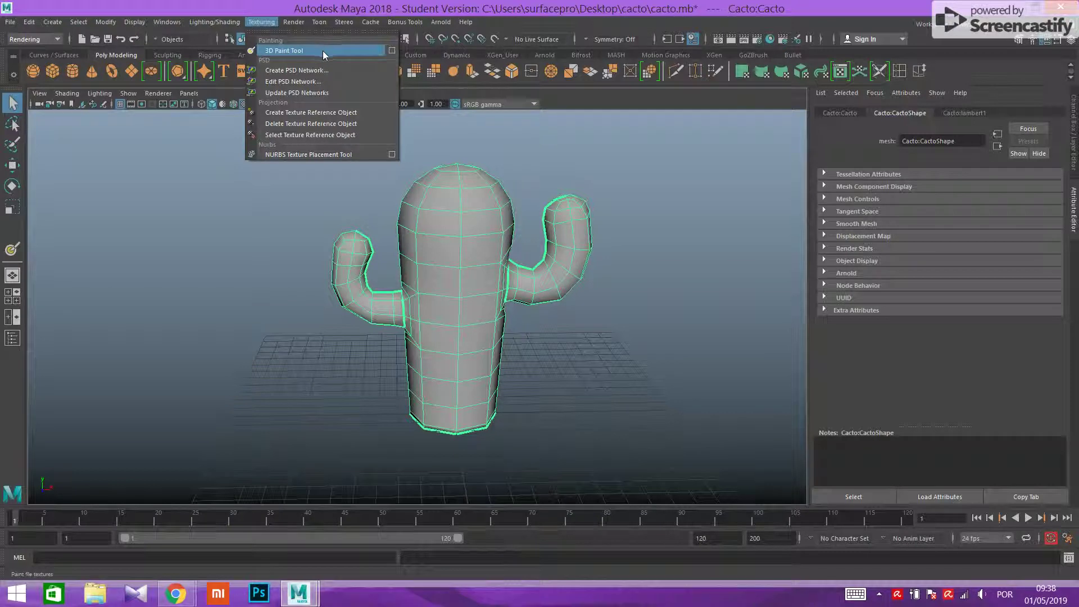
{"action": "left_click", "coordinate": [393, 51]}
{"action": "key", "text": "6"}
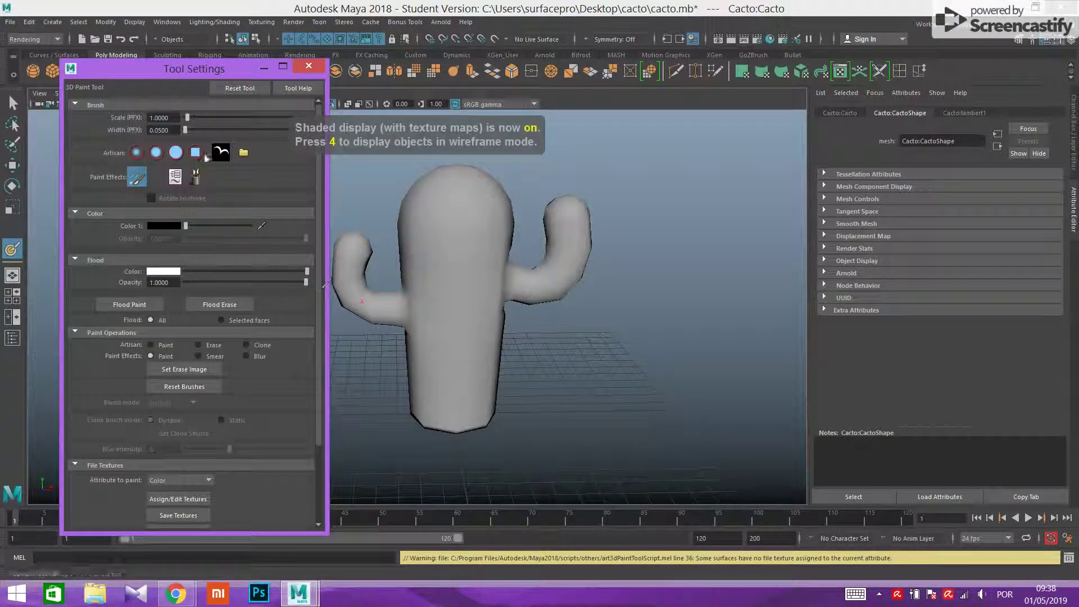
{"action": "mouse_move", "coordinate": [181, 68]}
{"action": "left_mouse_down"}
{"action": "mouse_move", "coordinate": [525, 121]}
{"action": "mouse_move", "coordinate": [604, 44]}
{"action": "mouse_move", "coordinate": [194, 40]}
{"action": "mouse_move", "coordinate": [171, 62]}
{"action": "left_mouse_up"}
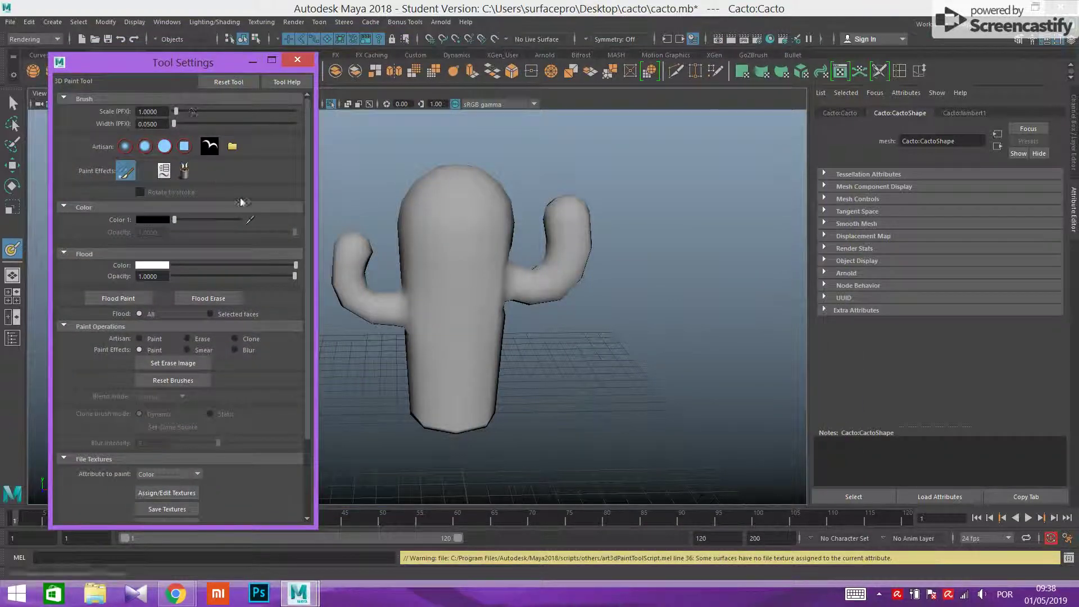
Review the brush, color, flood, paint operation and file texture settings of the 3D Paint Tool.
{"action": "scroll", "coordinate": [277, 197], "scroll_direction": "down", "scroll_amount": 3}
{"action": "scroll", "coordinate": [276, 197], "scroll_direction": "up", "scroll_amount": 3}
{"action": "scroll", "coordinate": [277, 198], "scroll_direction": "down", "scroll_amount": 3}
{"action": "scroll", "coordinate": [277, 197], "scroll_direction": "up", "scroll_amount": 3}
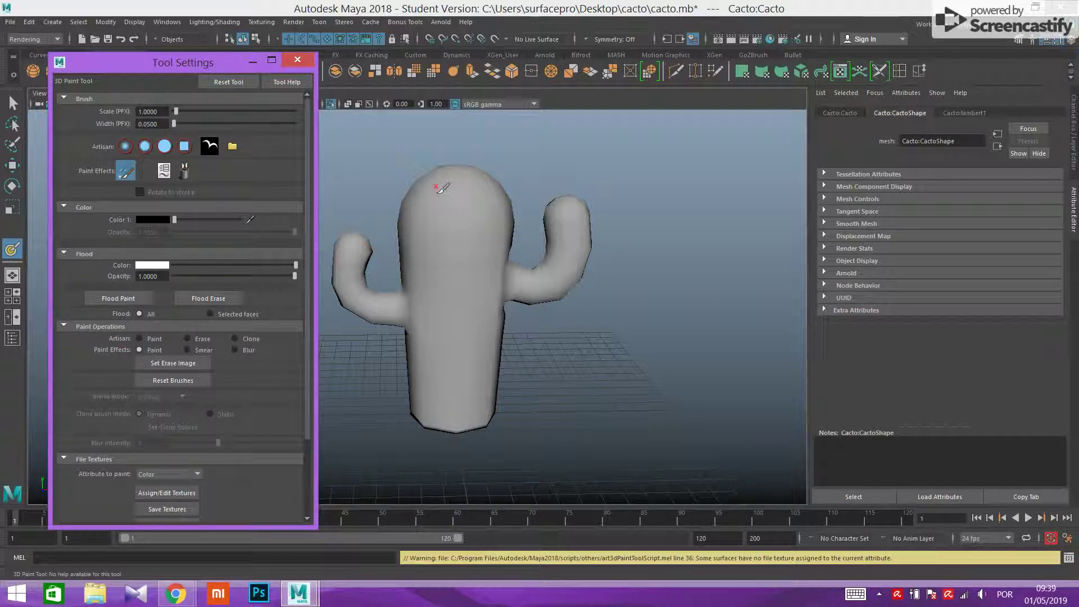
{"action": "left_click", "coordinate": [470, 237]}
{"action": "left_click_drag", "start_coordinate": [309, 205], "coordinate": [307, 288]}
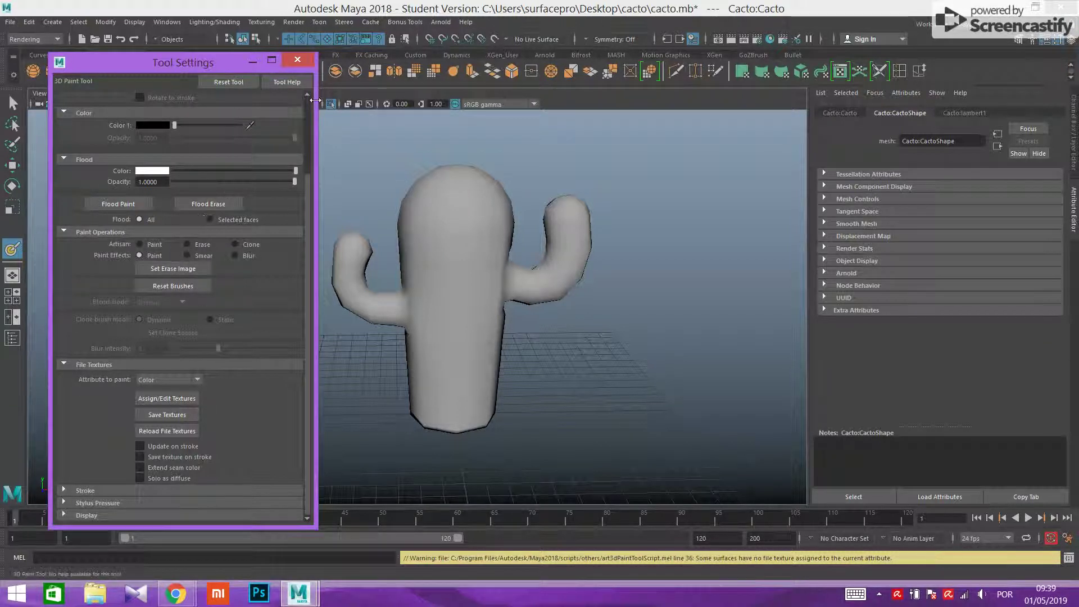
{"action": "scroll", "coordinate": [301, 92], "scroll_direction": "up", "scroll_amount": 3}
{"action": "scroll", "coordinate": [306, 198], "scroll_direction": "down", "scroll_amount": 3}
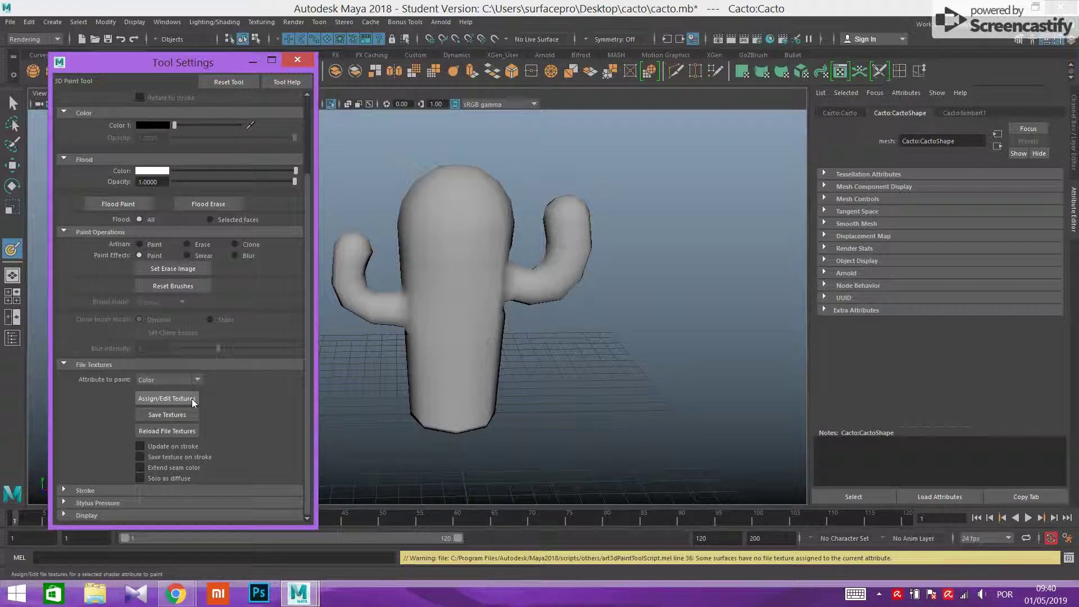
Open the file texture assignment settings for the cactus and set the texture size to 2048 by 2048.
{"action": "left_click", "coordinate": [157, 398]}
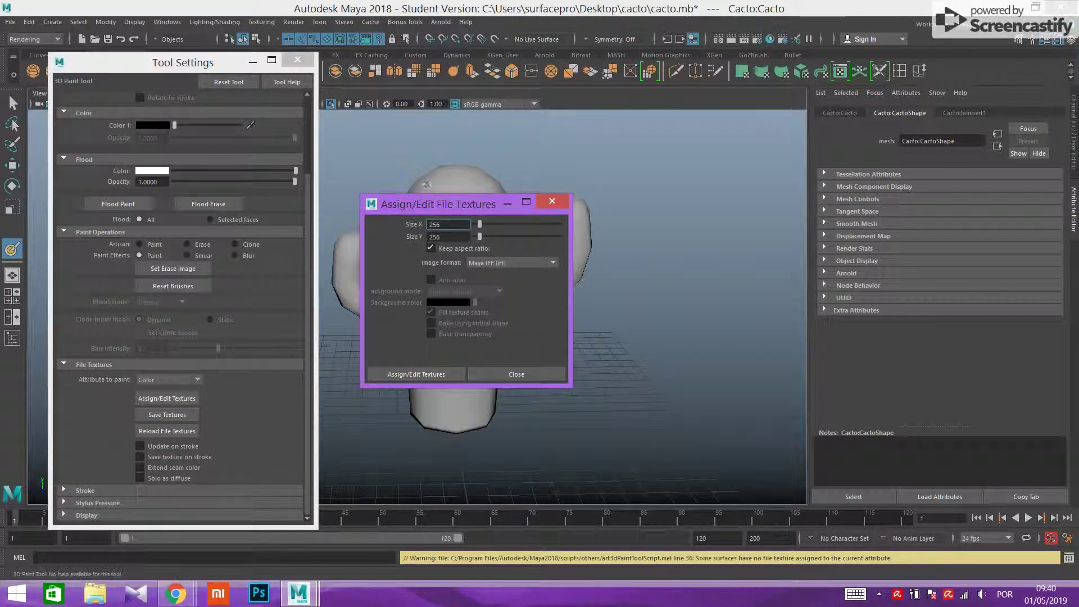
{"action": "left_click_drag", "start_coordinate": [428, 208], "coordinate": [512, 172]}
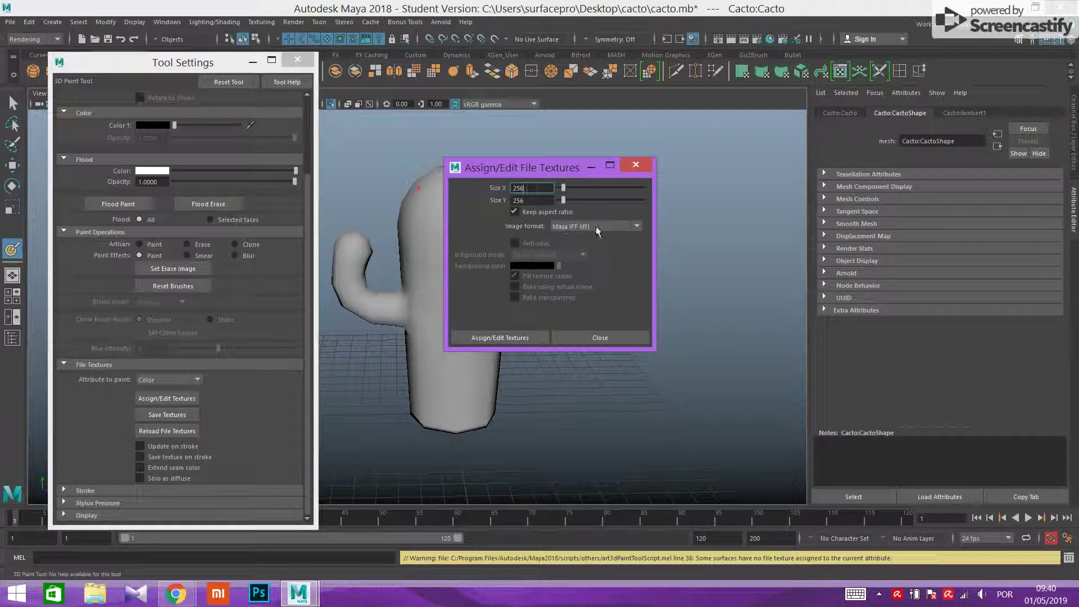
{"action": "left_click_drag", "start_coordinate": [540, 188], "coordinate": [505, 189]}
{"action": "type", "text": "2048"}
{"action": "key", "text": "Tab"}
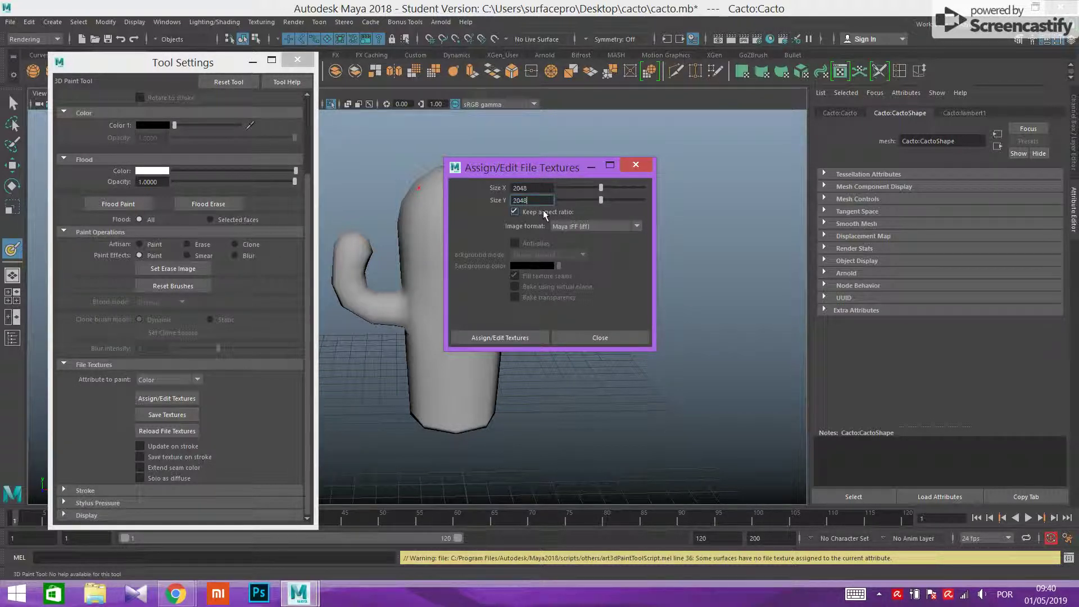
Choose PNG as the image format and assign the file texture to the cactus.
{"action": "left_click_drag", "start_coordinate": [557, 167], "coordinate": [489, 167]}
{"action": "left_click", "coordinate": [527, 225]}
{"action": "left_click", "coordinate": [523, 226]}
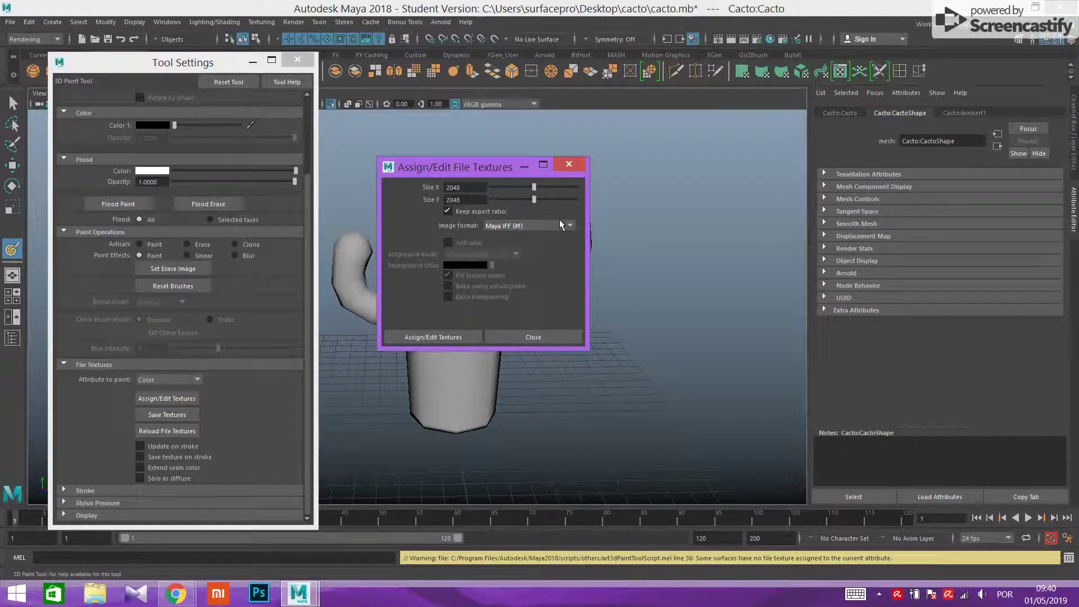
{"action": "left_click", "coordinate": [540, 225]}
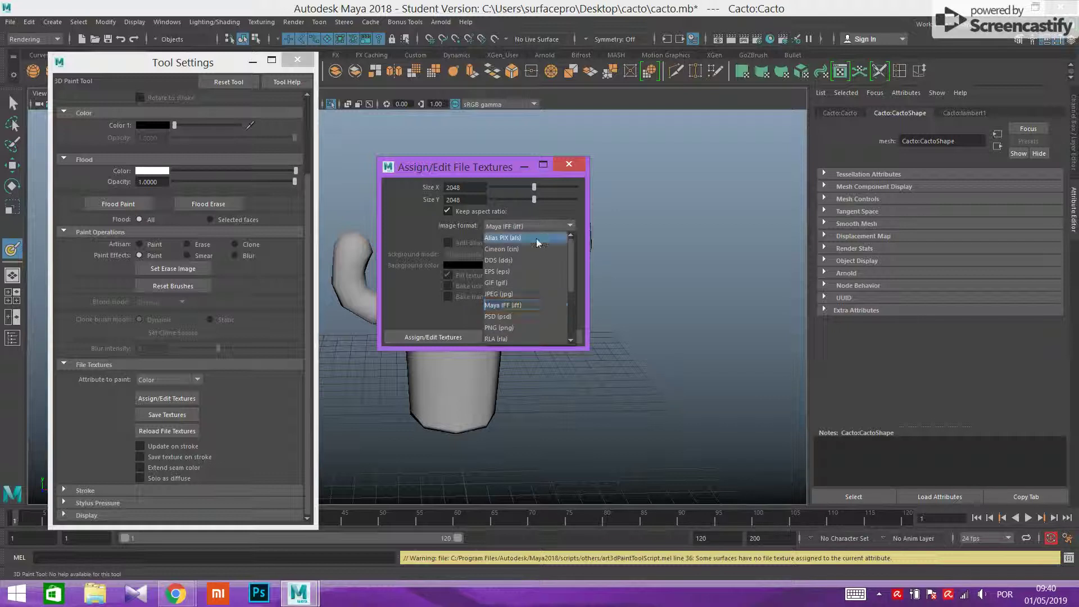
{"action": "scroll", "coordinate": [568, 320], "scroll_direction": "down", "scroll_amount": 3}
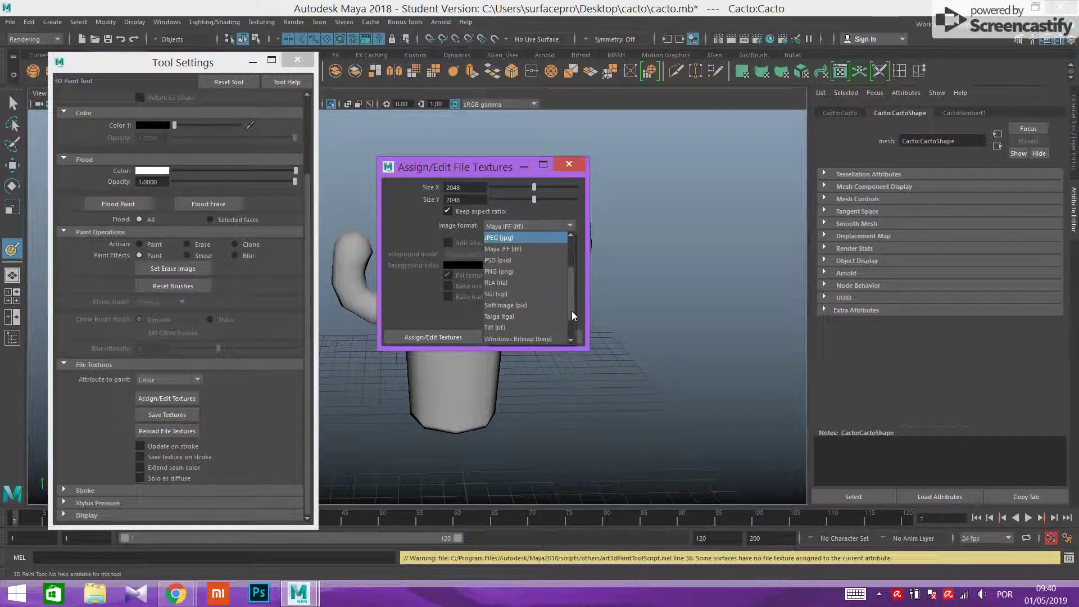
{"action": "scroll", "coordinate": [571, 329], "scroll_direction": "up", "scroll_amount": 1}
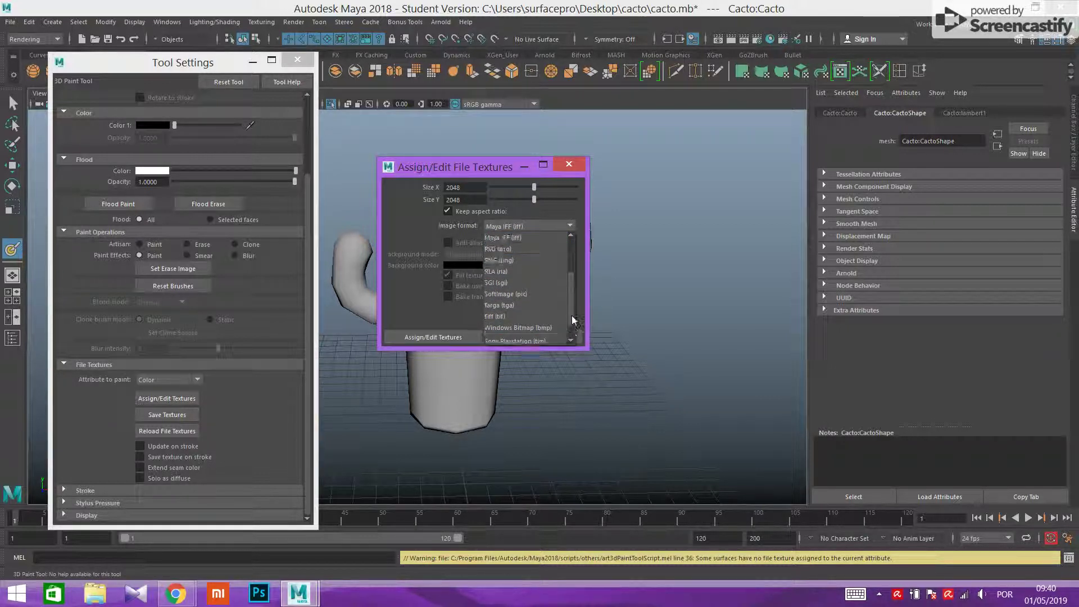
{"action": "left_click", "coordinate": [540, 262]}
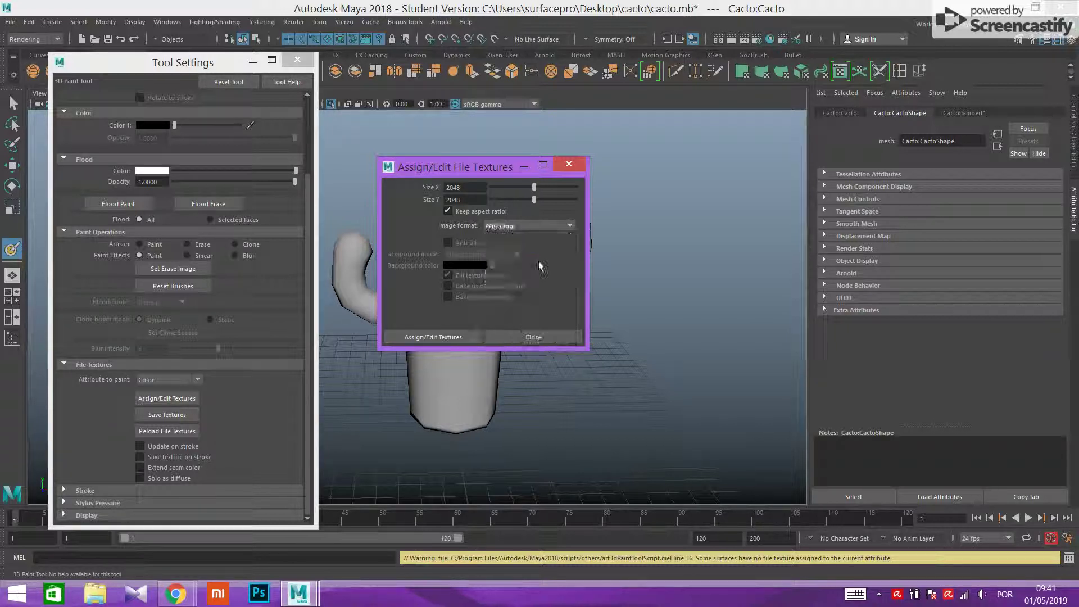
{"action": "left_click", "coordinate": [423, 337]}
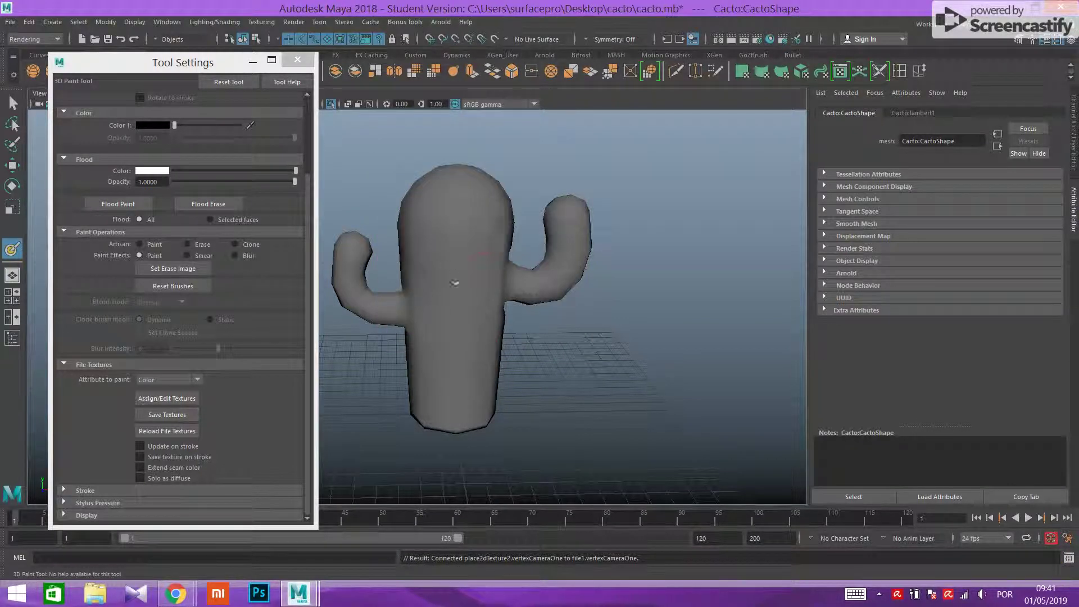
Paint a short black diagonal test stroke on the upper trunk with the Paint Effects brush.
{"action": "mouse_move", "coordinate": [573, 371]}
{"action": "left_mouse_down", "text": "alt"}
{"action": "mouse_move", "coordinate": [571, 391]}
{"action": "mouse_move", "coordinate": [497, 390]}
{"action": "mouse_move", "coordinate": [622, 385]}
{"action": "mouse_move", "coordinate": [607, 374]}
{"action": "mouse_move", "coordinate": [513, 378]}
{"action": "mouse_move", "coordinate": [585, 386]}
{"action": "left_mouse_up", "text": "alt"}
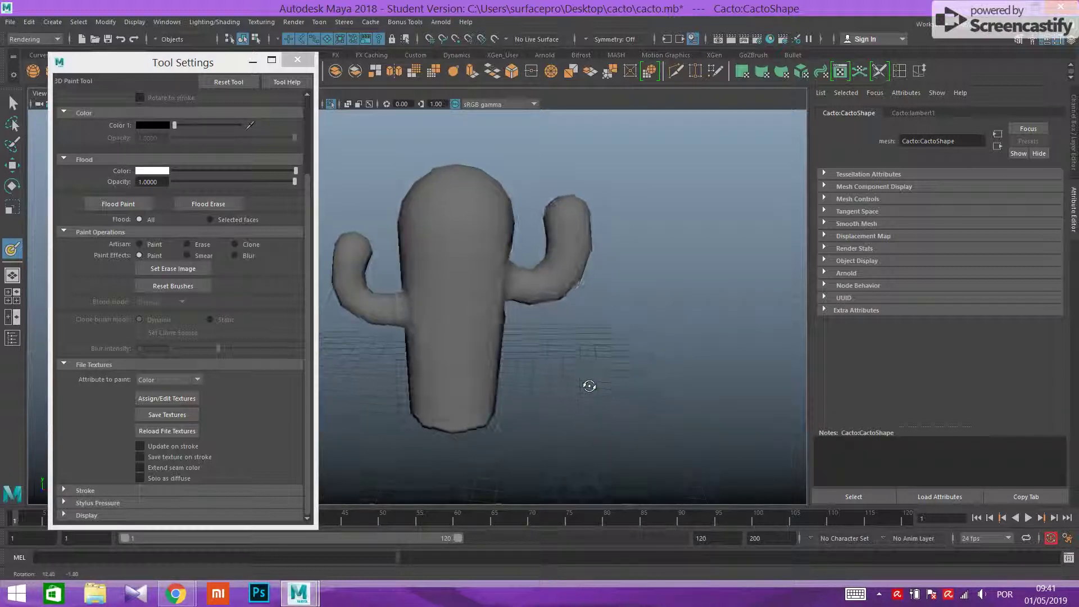
{"action": "mouse_move", "coordinate": [471, 254]}
{"action": "left_mouse_down"}
{"action": "mouse_move", "coordinate": [495, 221]}
{"action": "mouse_move", "coordinate": [476, 259]}
{"action": "mouse_move", "coordinate": [490, 262]}
{"action": "mouse_move", "coordinate": [491, 230]}
{"action": "left_mouse_up"}
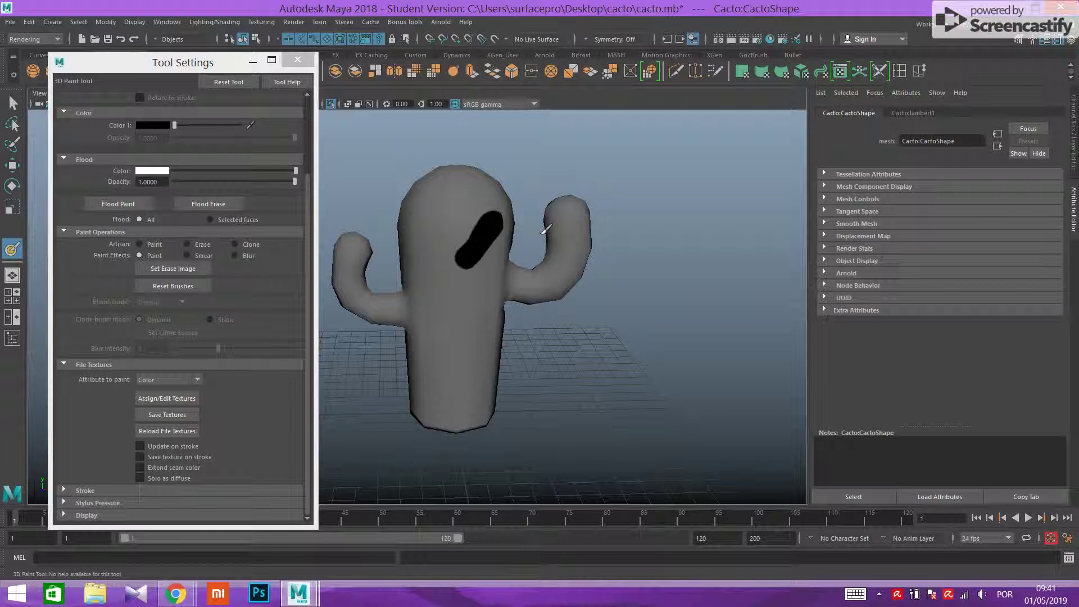
{"action": "left_click_drag", "start_coordinate": [598, 372], "coordinate": [646, 378], "text": "alt"}
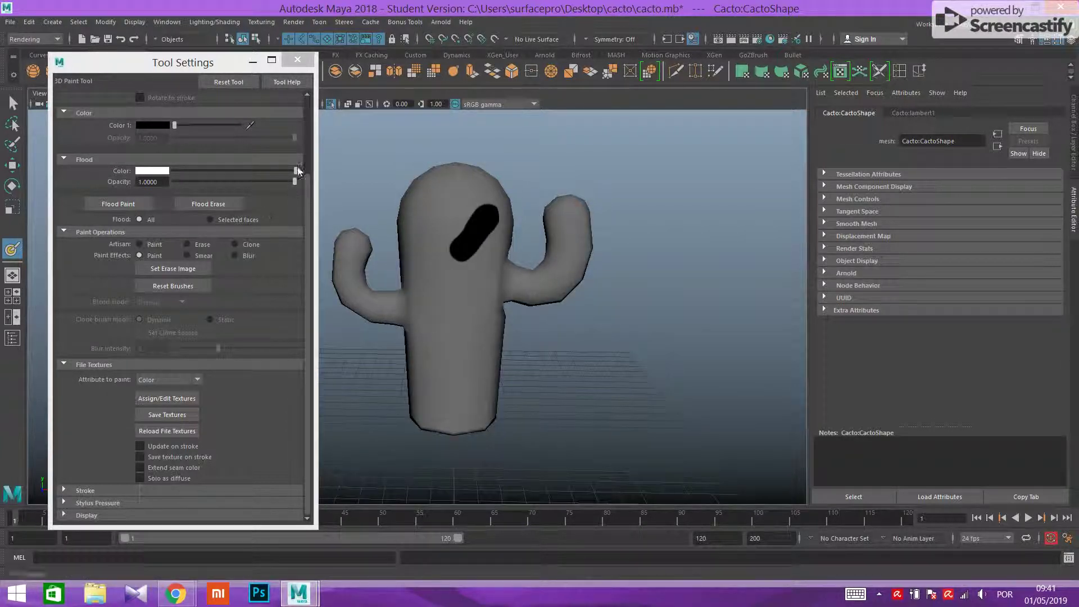
Switch to the soft Artisan brush and paint a black test stroke beside the first one on the upper trunk.
{"action": "left_click", "coordinate": [306, 142]}
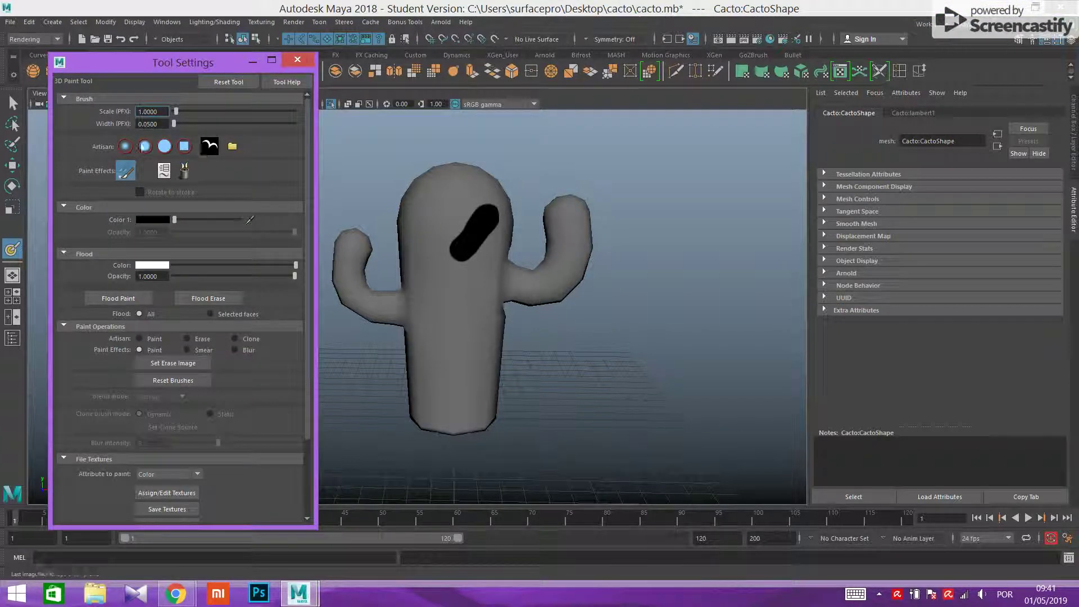
{"action": "left_click", "coordinate": [124, 148]}
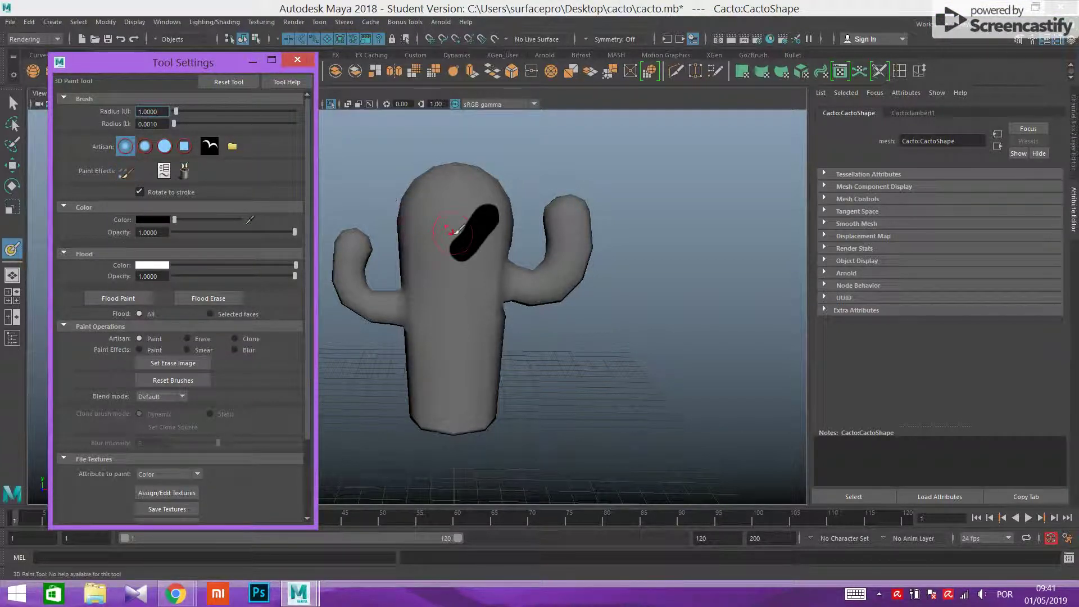
{"action": "mouse_move", "coordinate": [458, 229]}
{"action": "left_mouse_down"}
{"action": "mouse_move", "coordinate": [472, 219]}
{"action": "mouse_move", "coordinate": [435, 211]}
{"action": "mouse_move", "coordinate": [447, 253]}
{"action": "left_mouse_up"}
{"action": "mouse_move", "coordinate": [641, 346]}
{"action": "left_mouse_down", "text": "alt"}
{"action": "mouse_move", "coordinate": [614, 369]}
{"action": "mouse_move", "coordinate": [646, 429]}
{"action": "mouse_move", "coordinate": [620, 351]}
{"action": "mouse_move", "coordinate": [540, 345]}
{"action": "mouse_move", "coordinate": [634, 345]}
{"action": "left_mouse_up", "text": "alt"}
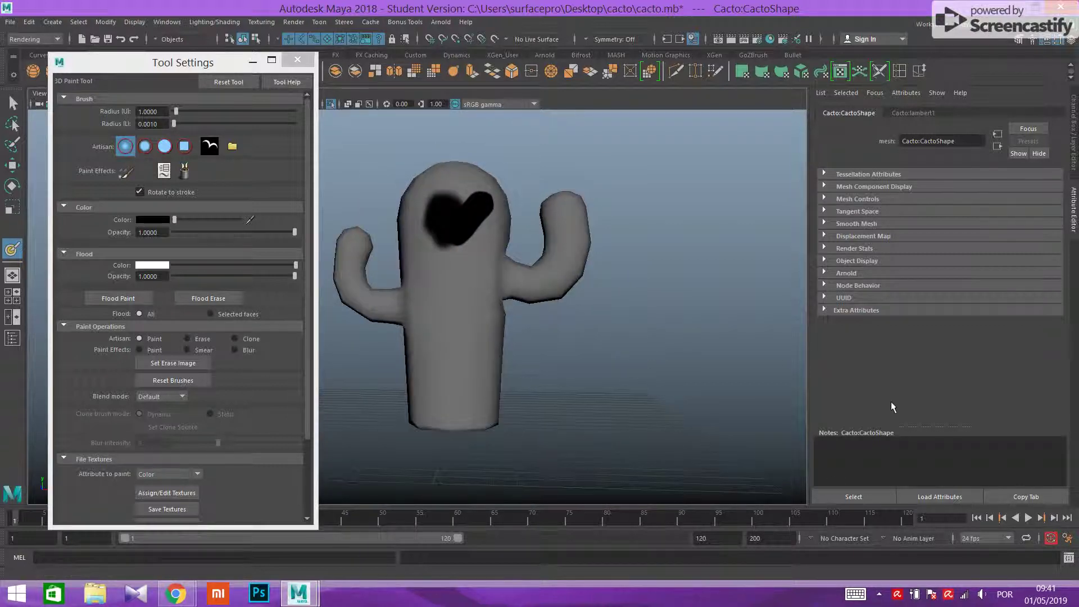
{"action": "left_click_drag", "start_coordinate": [655, 338], "coordinate": [648, 378], "text": "alt"}
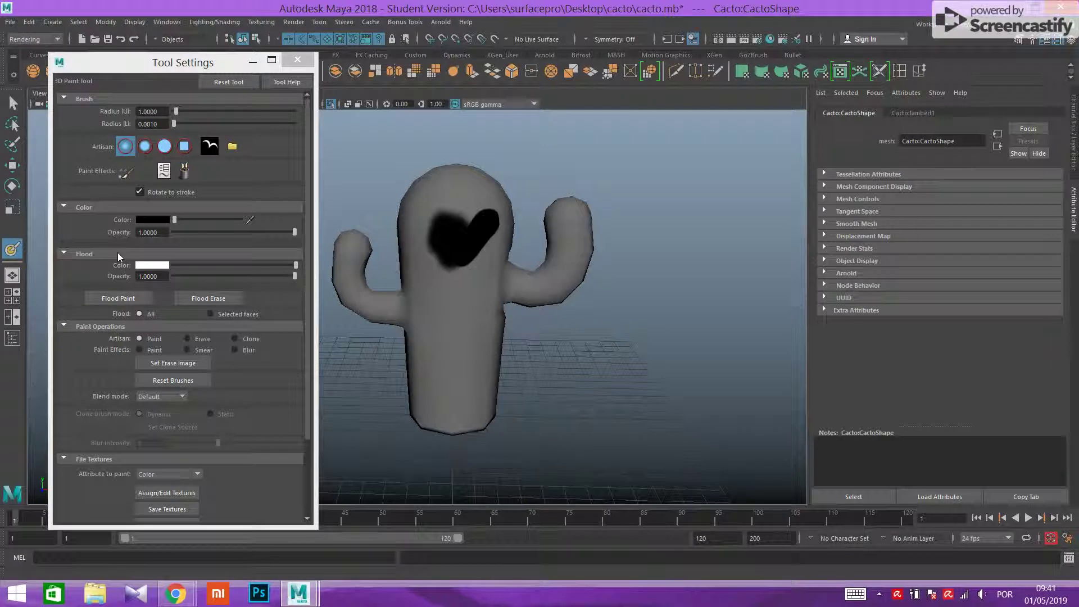
Set the flood color to a light green and flood the whole cactus with it.
{"action": "left_click", "coordinate": [149, 270]}
{"action": "left_click", "coordinate": [150, 270]}
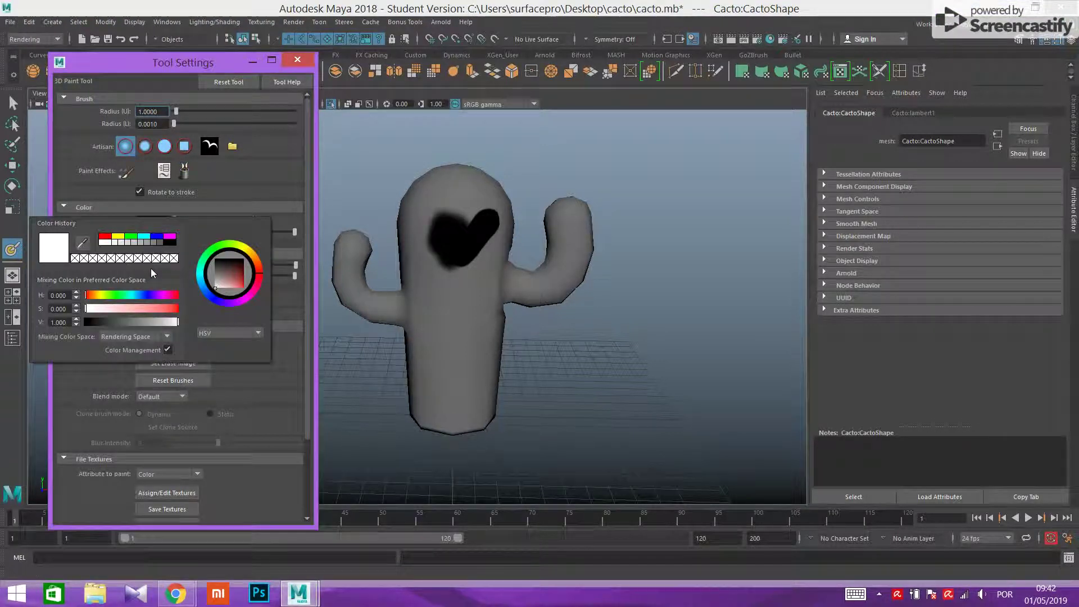
{"action": "left_click", "coordinate": [131, 236]}
{"action": "left_click_drag", "start_coordinate": [141, 310], "coordinate": [151, 314]}
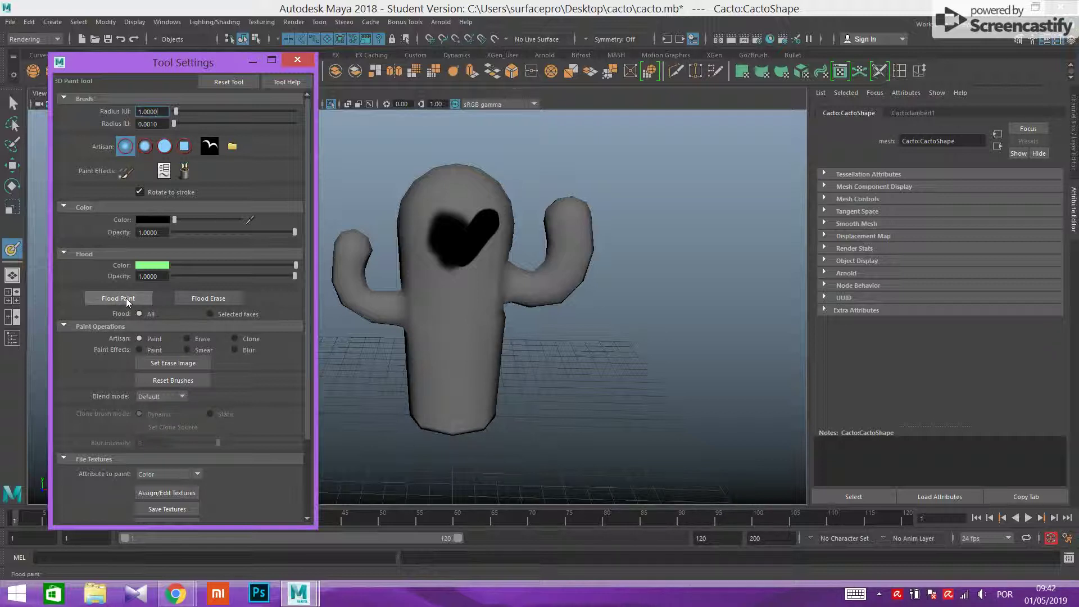
{"action": "left_click", "coordinate": [126, 298]}
{"action": "mouse_move", "coordinate": [613, 374]}
{"action": "left_mouse_down", "text": "alt"}
{"action": "mouse_move", "coordinate": [597, 395]}
{"action": "mouse_move", "coordinate": [530, 390]}
{"action": "mouse_move", "coordinate": [644, 375]}
{"action": "left_mouse_up", "text": "alt"}
Darken the flood green slightly and flood the whole cactus again.
{"action": "left_click", "coordinate": [293, 265]}
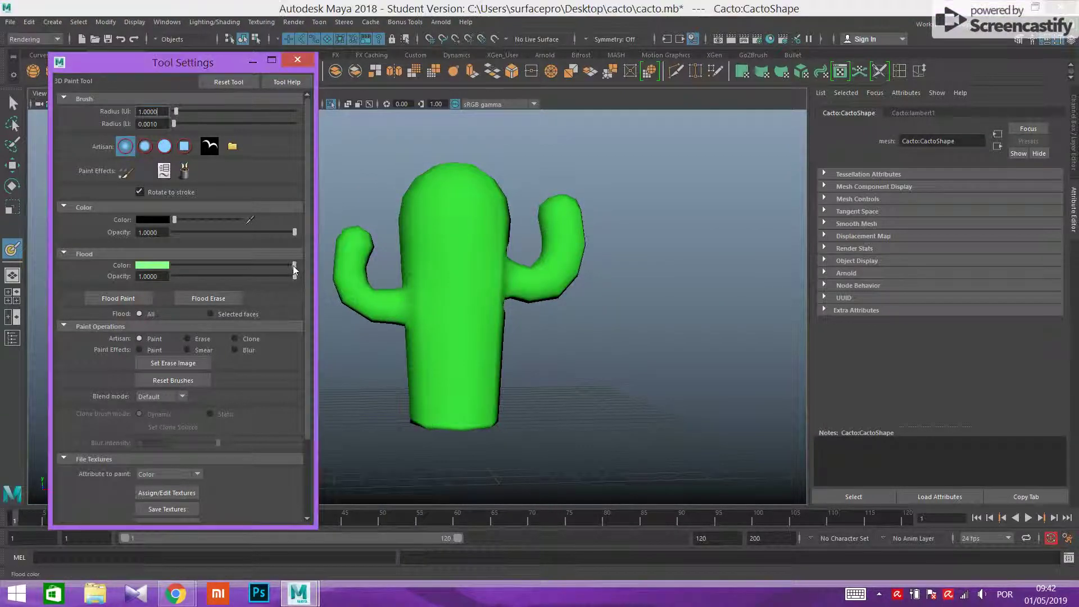
{"action": "left_click_drag", "start_coordinate": [293, 266], "coordinate": [284, 266]}
{"action": "left_click", "coordinate": [134, 301]}
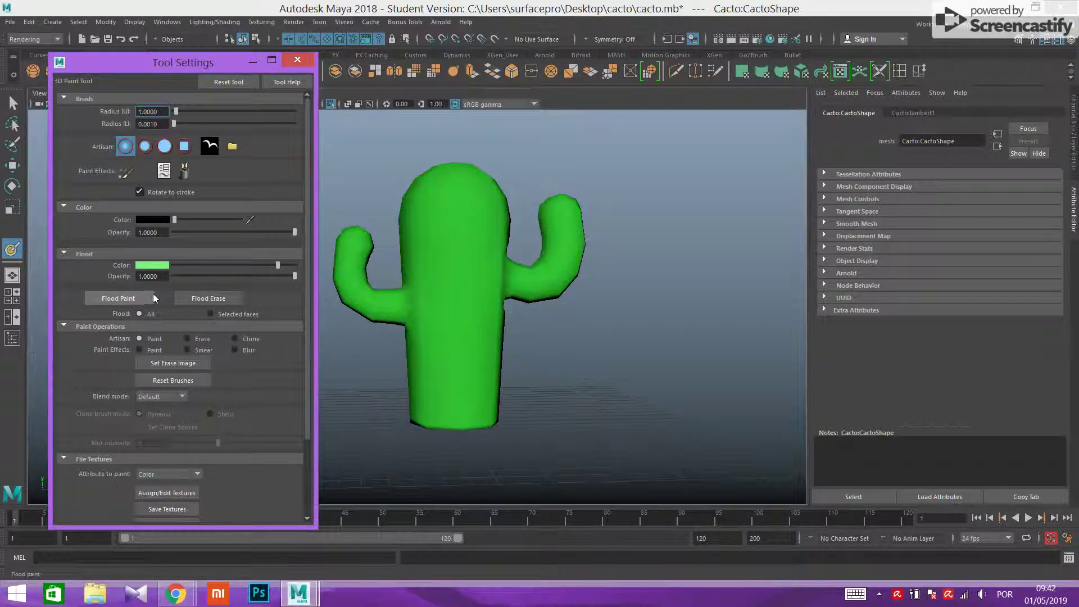
{"action": "mouse_move", "coordinate": [596, 341]}
{"action": "left_mouse_down", "text": "alt"}
{"action": "mouse_move", "coordinate": [572, 374]}
{"action": "mouse_move", "coordinate": [506, 373]}
{"action": "mouse_move", "coordinate": [545, 381]}
{"action": "mouse_move", "coordinate": [588, 416]}
{"action": "mouse_move", "coordinate": [698, 382]}
{"action": "mouse_move", "coordinate": [578, 368]}
{"action": "mouse_move", "coordinate": [624, 363]}
{"action": "left_mouse_up", "text": "alt"}
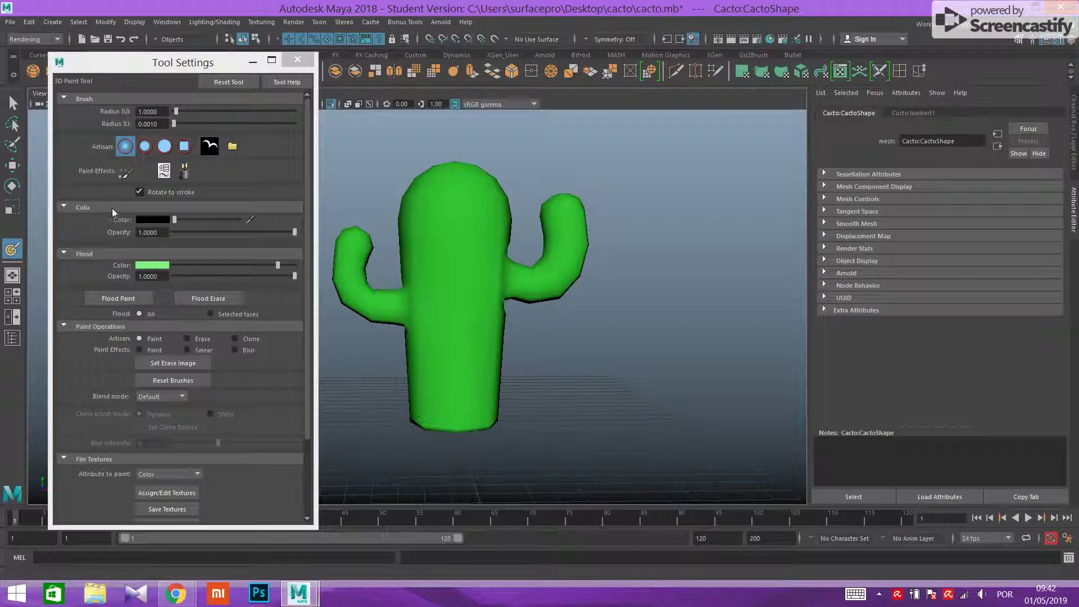
Try to sample a brush color from the screen with the eyedropper.
{"action": "left_click", "coordinate": [161, 220]}
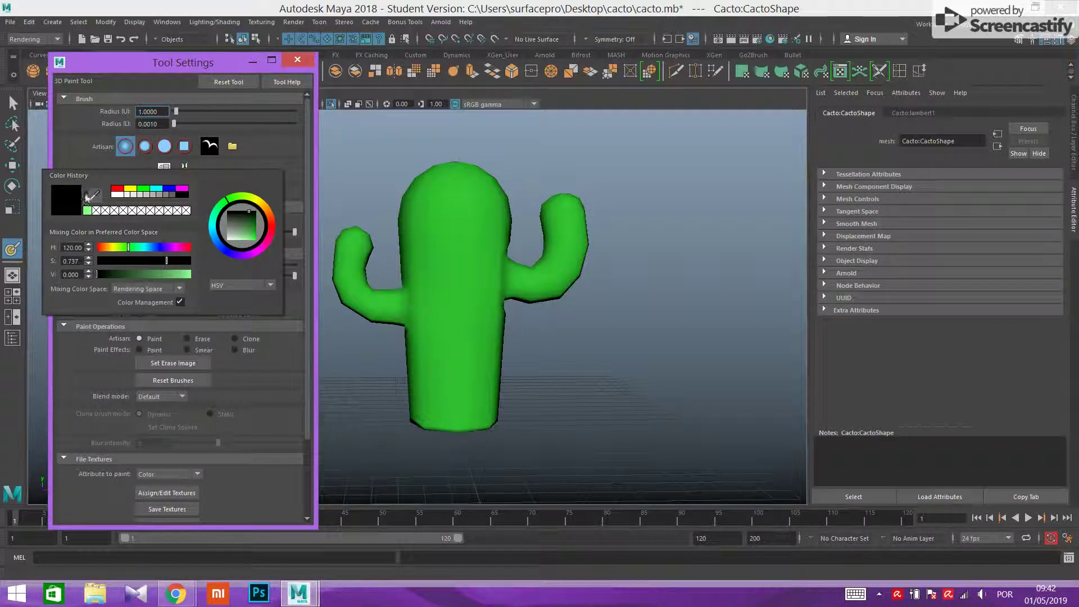
{"action": "left_click", "coordinate": [96, 197]}
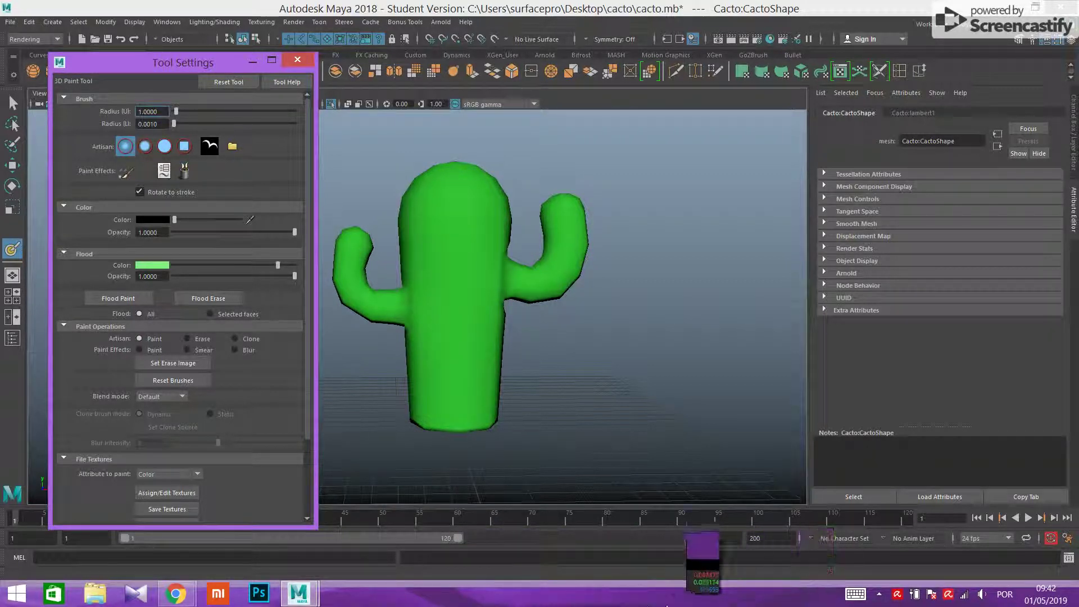
{"action": "left_click", "coordinate": [556, 599]}
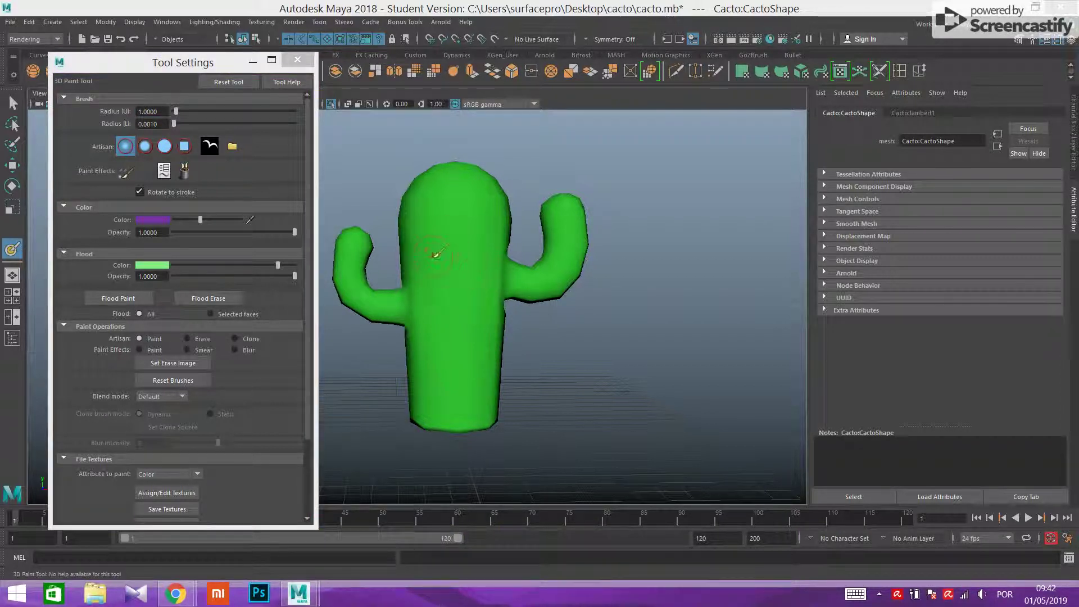
Recall the light green from the color history for the brush and darken it to a deep green.
{"action": "left_click", "coordinate": [145, 220]}
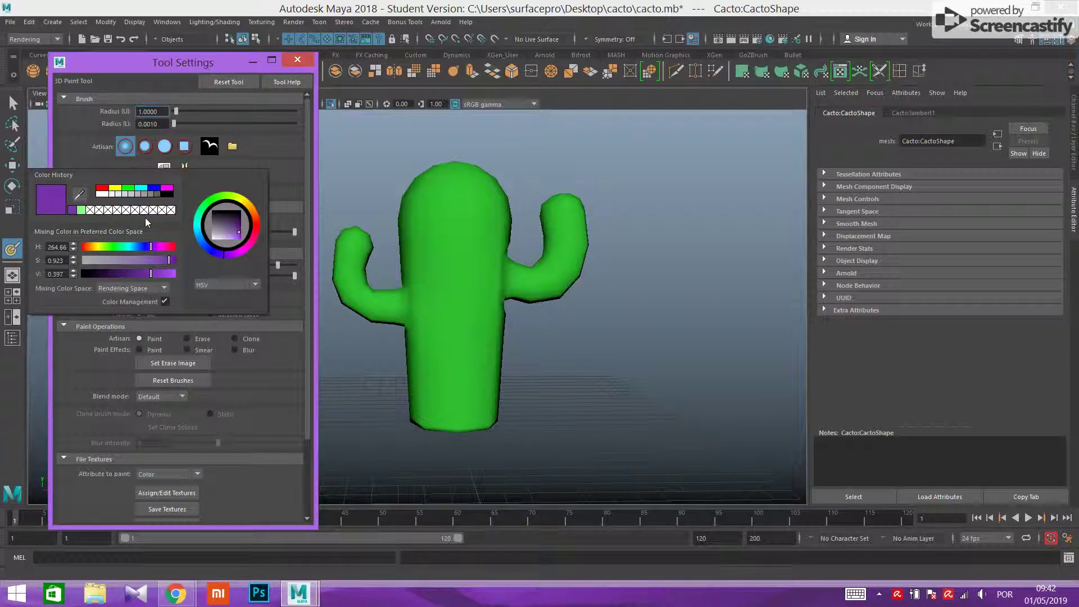
{"action": "left_click", "coordinate": [157, 221]}
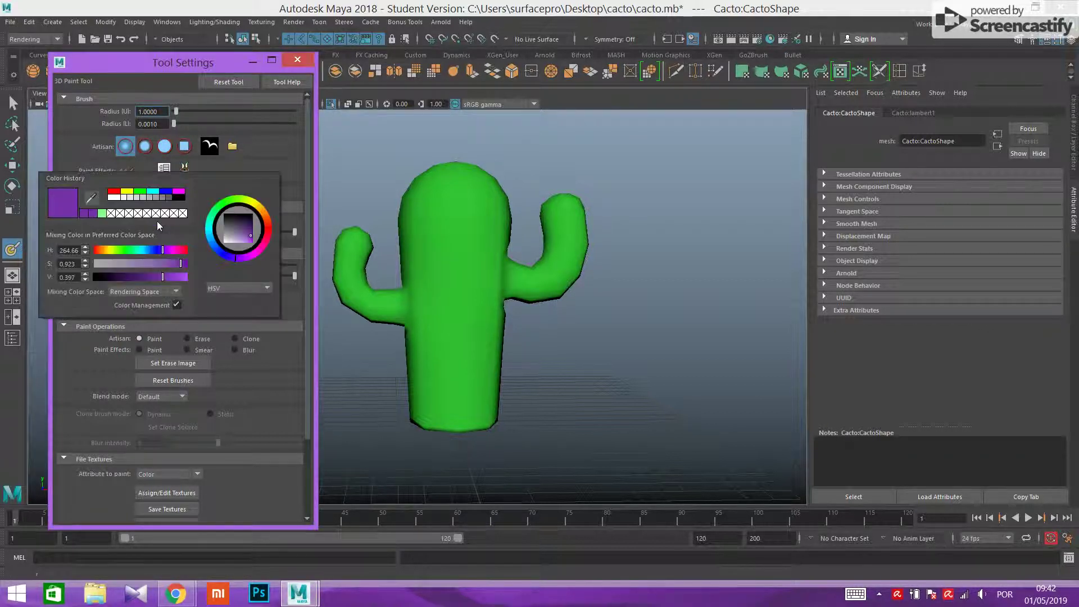
{"action": "left_click", "coordinate": [103, 213]}
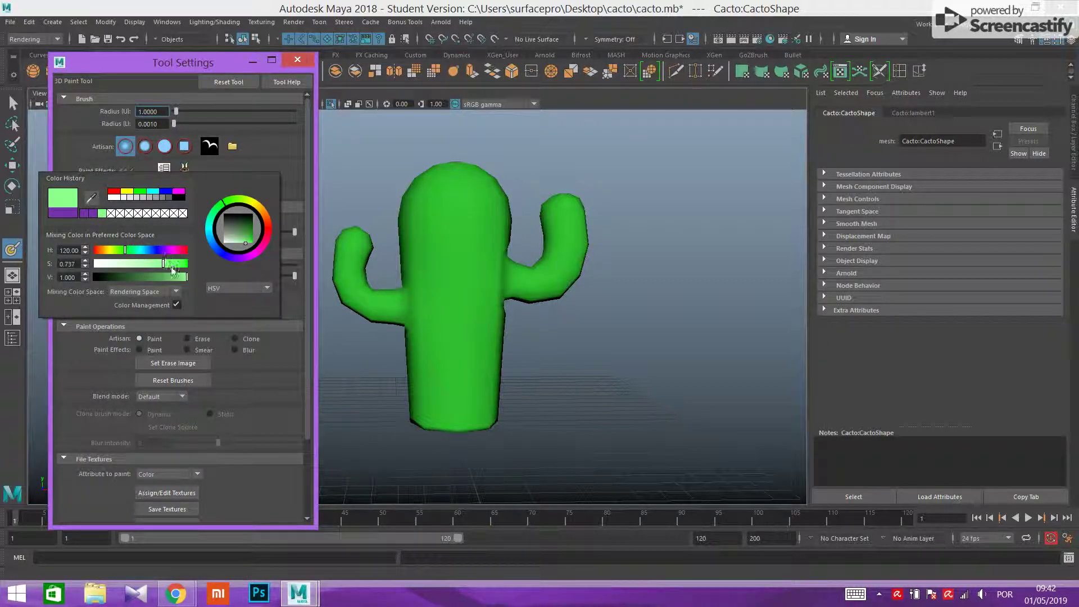
{"action": "mouse_move", "coordinate": [168, 278]}
{"action": "left_mouse_down"}
{"action": "mouse_move", "coordinate": [148, 278]}
{"action": "mouse_move", "coordinate": [180, 269]}
{"action": "left_mouse_up"}
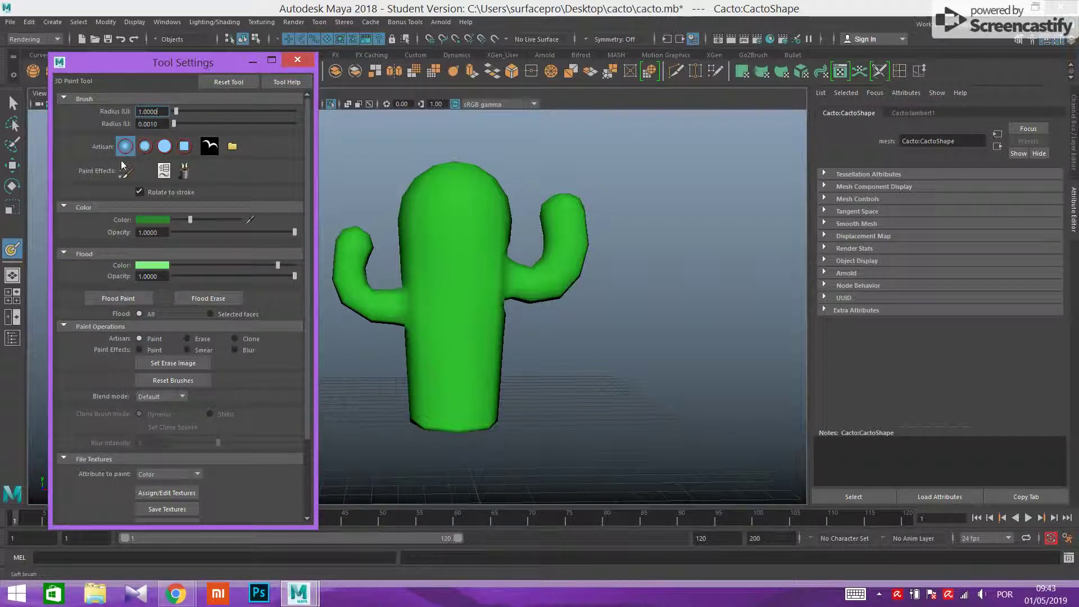
Try dark green strokes at full opacity where the smaller, lower arm joins the trunk, and undo them.
{"action": "left_click", "coordinate": [253, 61]}
{"action": "left_click_drag", "start_coordinate": [410, 318], "coordinate": [402, 294]}
{"action": "key", "text": "ctrl+z"}
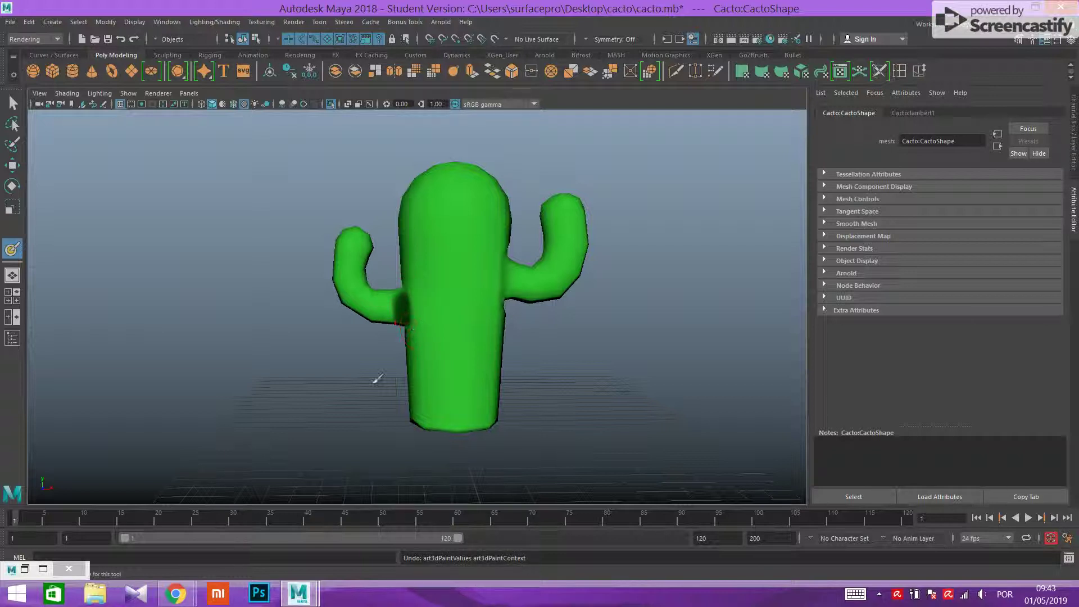
{"action": "left_click", "coordinate": [25, 569]}
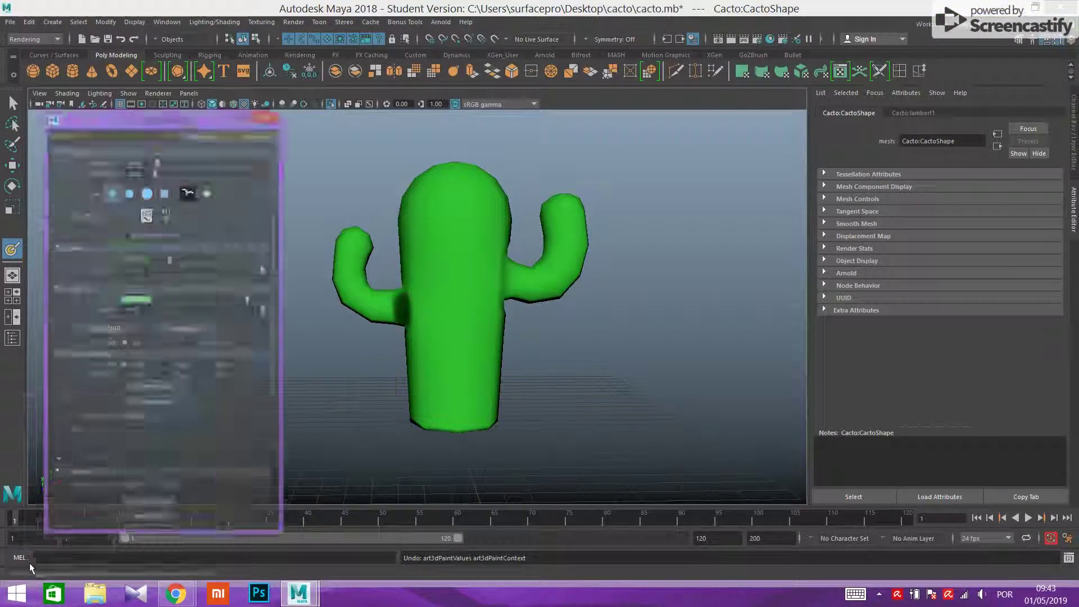
{"action": "left_click", "coordinate": [417, 309]}
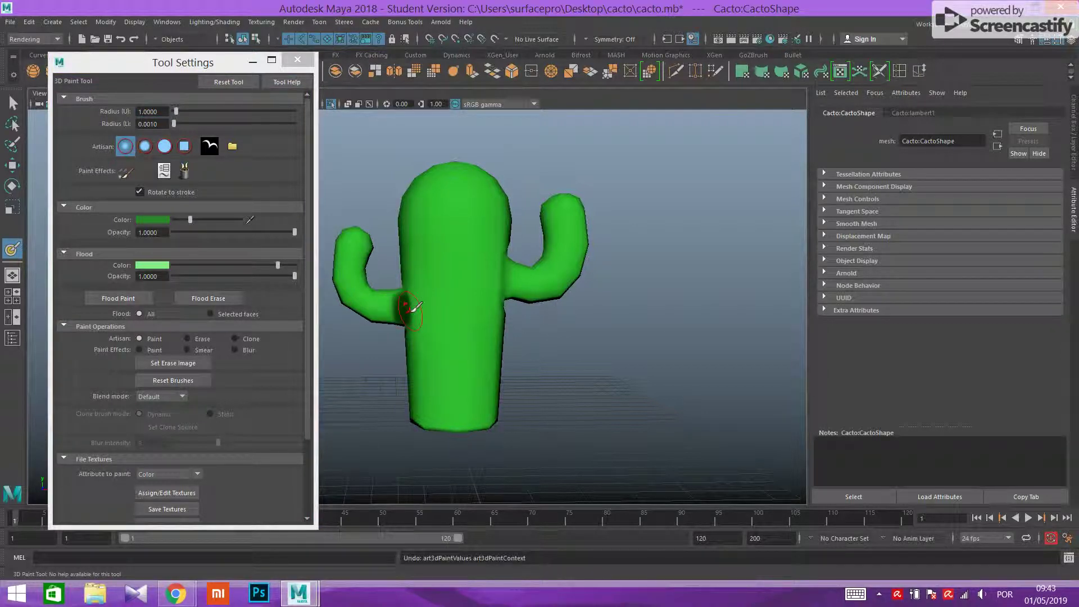
{"action": "mouse_move", "coordinate": [416, 309]}
{"action": "left_mouse_down"}
{"action": "mouse_move", "coordinate": [394, 307]}
{"action": "mouse_move", "coordinate": [406, 310]}
{"action": "left_mouse_up"}
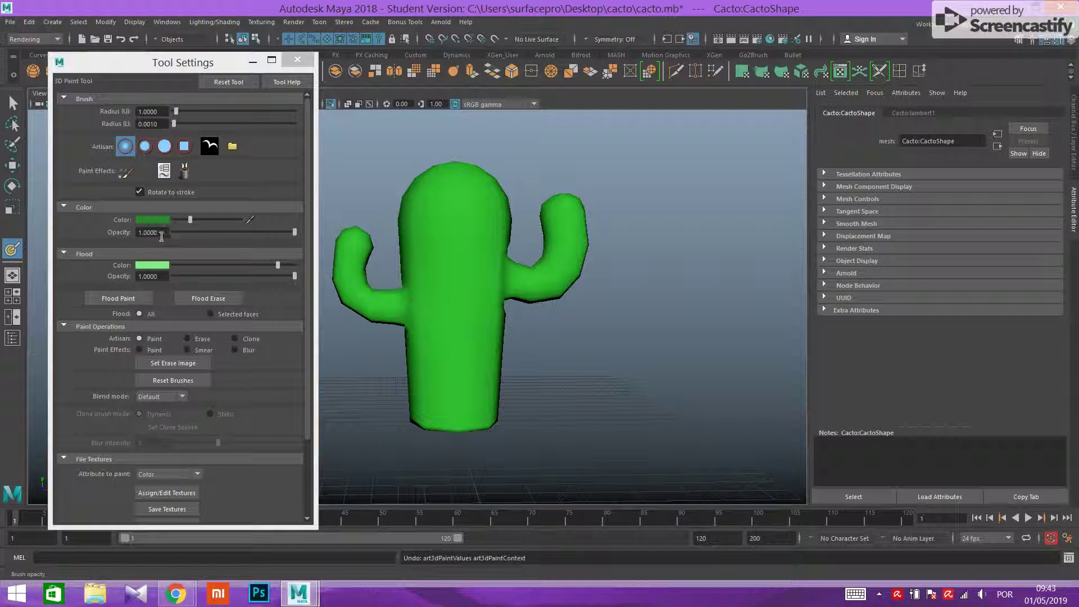
Lower the brush opacity to 0.5020, test it with strokes around the smaller arm's joint, and undo the strokes.
{"action": "left_click", "coordinate": [265, 232]}
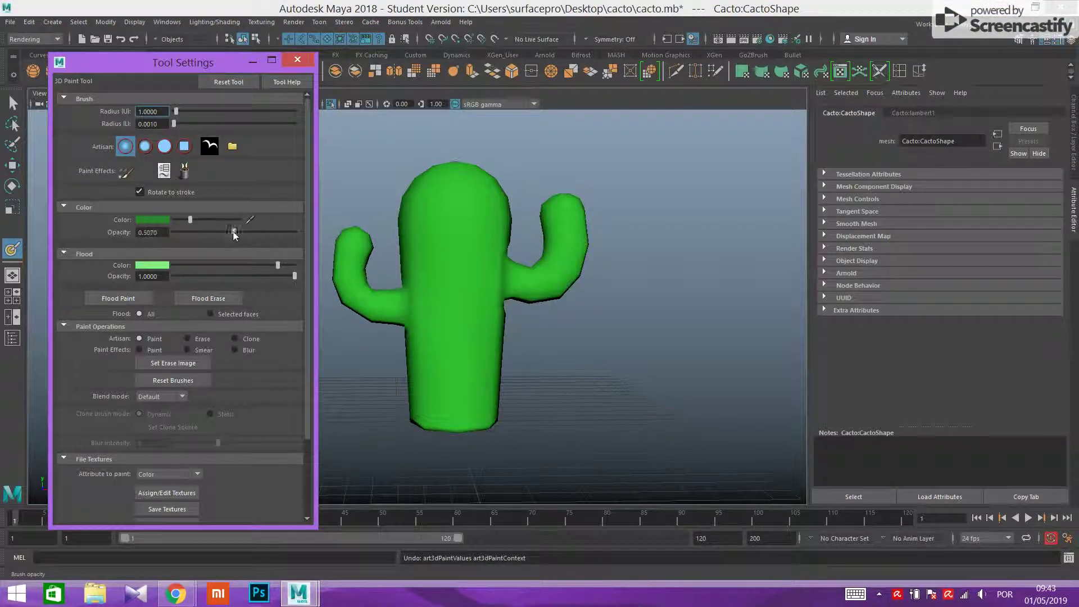
{"action": "left_click", "coordinate": [234, 231]}
{"action": "left_click", "coordinate": [412, 313]}
{"action": "left_click_drag", "start_coordinate": [431, 335], "coordinate": [440, 335]}
{"action": "left_click", "coordinate": [420, 279]}
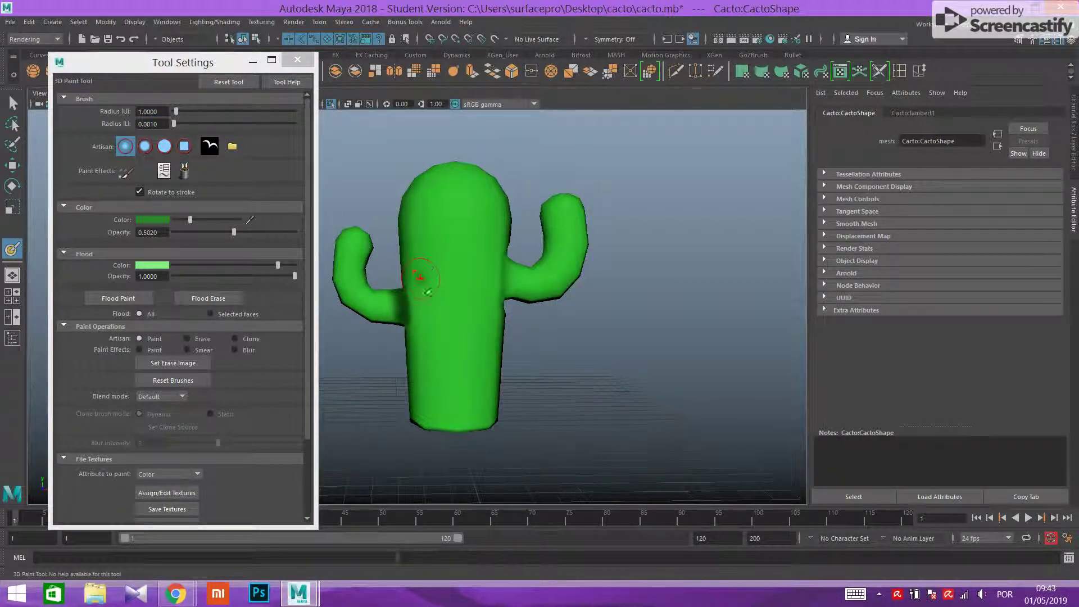
{"action": "key", "text": "ctrl+z"}
{"action": "key", "text": "ctrl+z"}
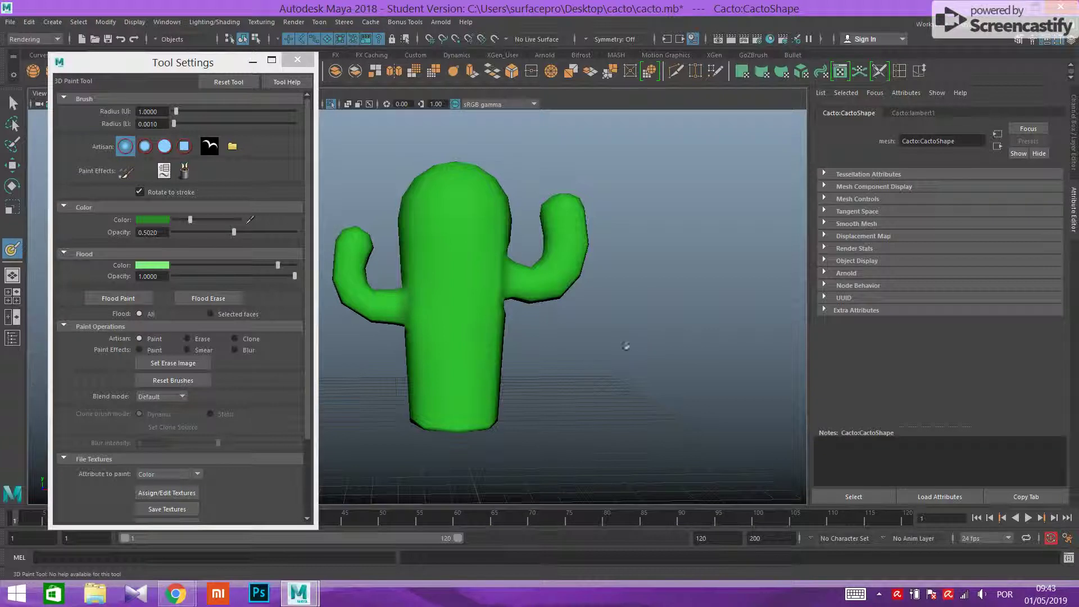
Shade around the joints of both arms with the dark green brush and turn on the cactus's smooth mesh preview.
{"action": "mouse_move", "coordinate": [595, 390]}
{"action": "left_mouse_down", "text": "alt"}
{"action": "mouse_move", "coordinate": [669, 378]}
{"action": "mouse_move", "coordinate": [597, 344]}
{"action": "mouse_move", "coordinate": [650, 353]}
{"action": "left_mouse_up", "text": "alt"}
{"action": "mouse_move", "coordinate": [471, 309]}
{"action": "left_mouse_down", "text": "alt"}
{"action": "mouse_move", "coordinate": [432, 301]}
{"action": "mouse_move", "coordinate": [509, 340]}
{"action": "mouse_move", "coordinate": [447, 339]}
{"action": "mouse_move", "coordinate": [416, 301]}
{"action": "left_mouse_up", "text": "alt"}
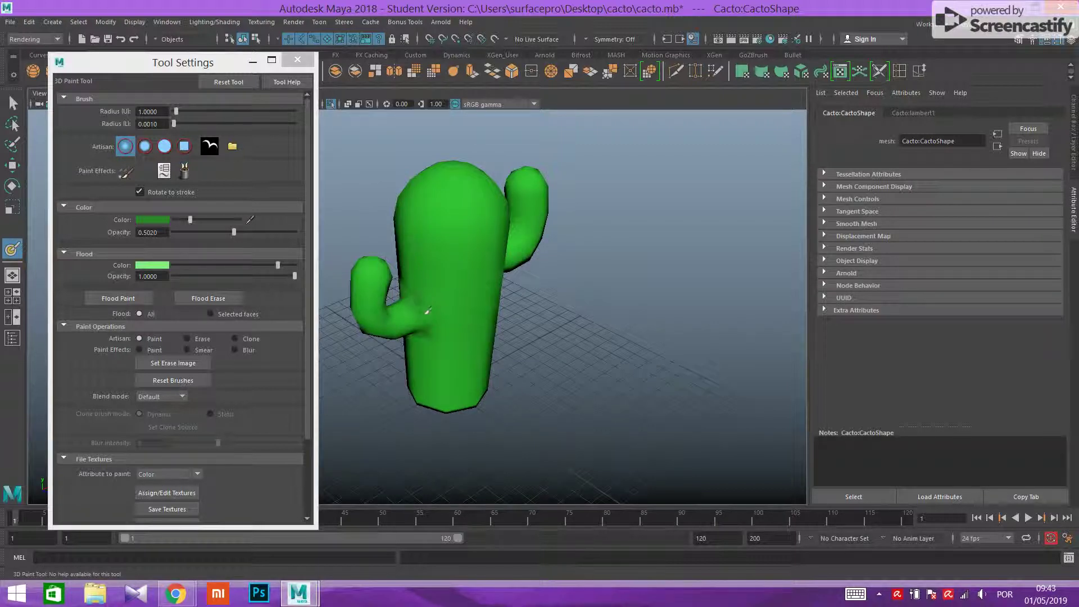
{"action": "mouse_move", "coordinate": [579, 361]}
{"action": "left_mouse_down", "text": "alt"}
{"action": "mouse_move", "coordinate": [534, 362]}
{"action": "mouse_move", "coordinate": [578, 349]}
{"action": "mouse_move", "coordinate": [597, 309]}
{"action": "left_mouse_up", "text": "alt"}
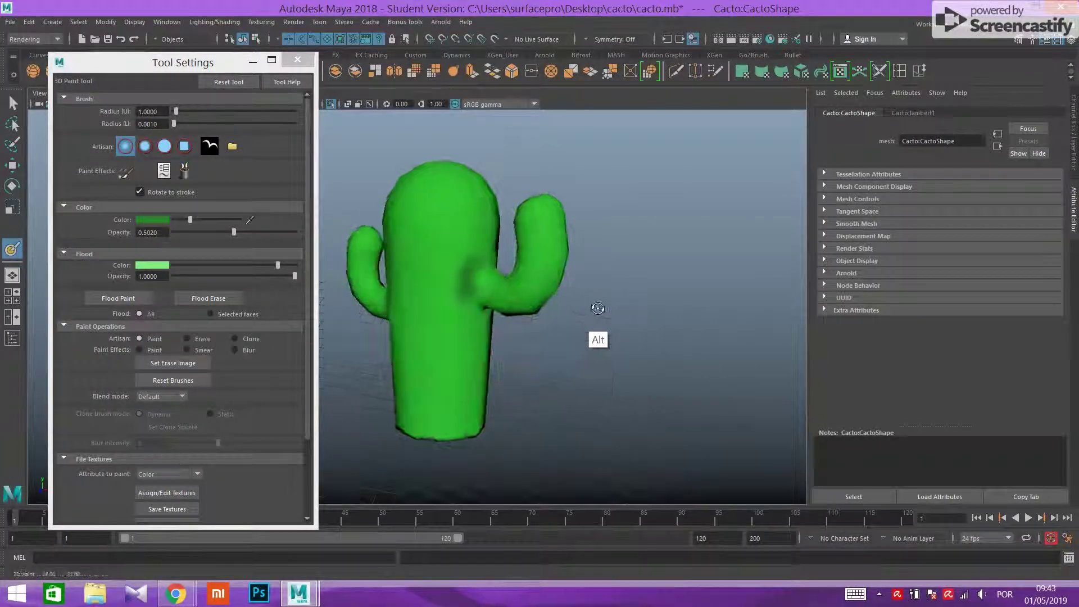
{"action": "key", "text": "3"}
{"action": "left_click_drag", "start_coordinate": [478, 292], "coordinate": [489, 310]}
{"action": "left_click_drag", "start_coordinate": [608, 337], "coordinate": [363, 291], "text": "alt"}
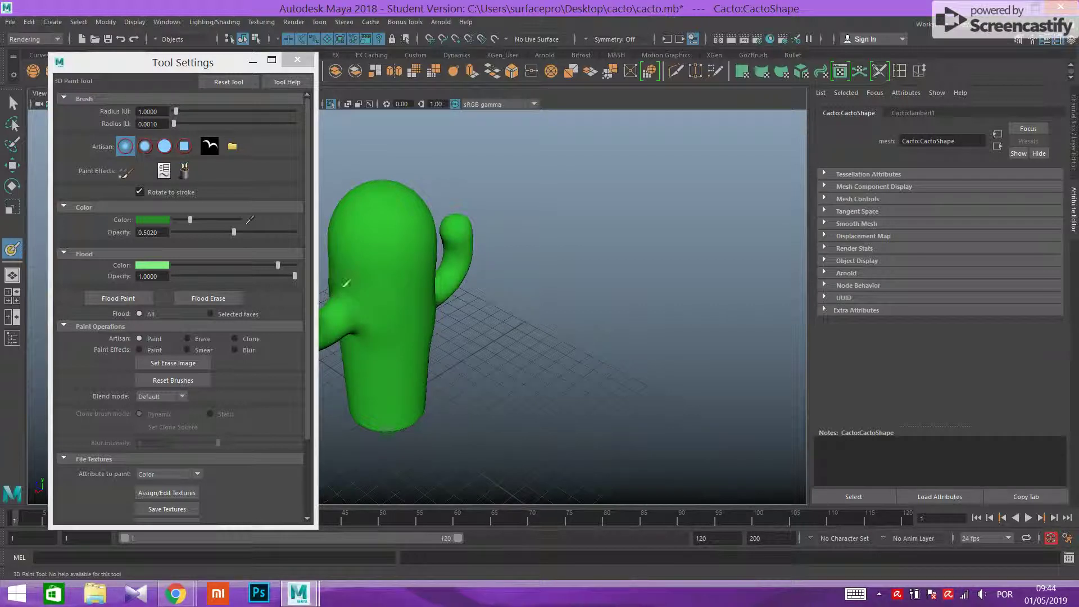
Paint soft vertical dark green stripes down the front of the trunk with the 1.0000 radius brush.
{"action": "left_click_drag", "start_coordinate": [578, 326], "coordinate": [685, 332], "text": "alt"}
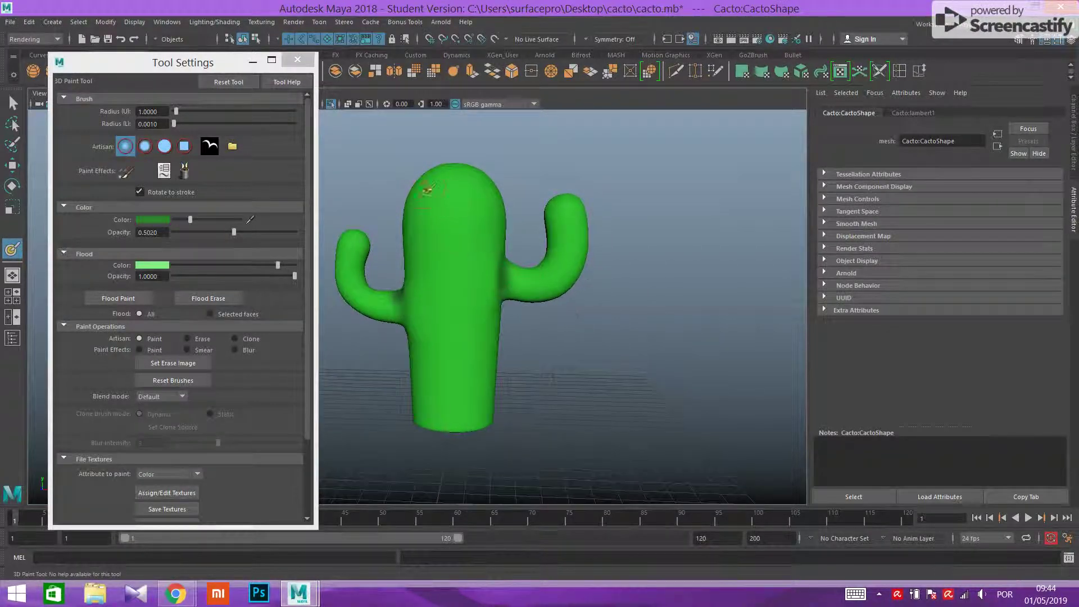
{"action": "left_click_drag", "start_coordinate": [435, 336], "coordinate": [434, 384]}
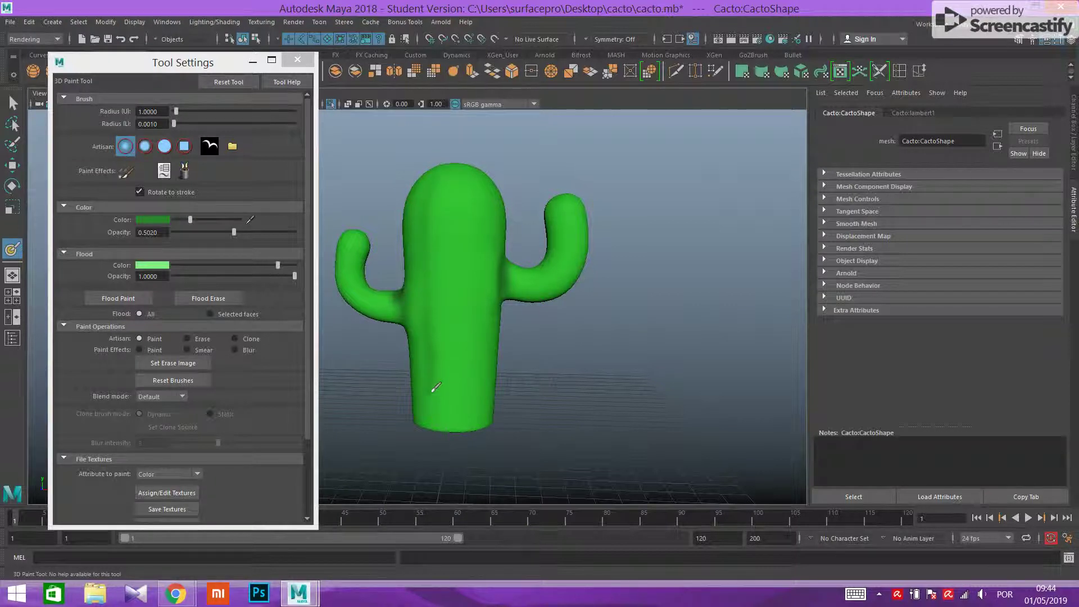
{"action": "mouse_move", "coordinate": [463, 175]}
{"action": "left_mouse_down"}
{"action": "mouse_move", "coordinate": [465, 430]}
{"action": "mouse_move", "coordinate": [558, 373]}
{"action": "mouse_move", "coordinate": [494, 374]}
{"action": "left_mouse_up"}
{"action": "left_click_drag", "start_coordinate": [371, 211], "coordinate": [406, 436]}
Continue the vertical dark green stripes around the sides and back of the trunk.
{"action": "mouse_move", "coordinate": [584, 388]}
{"action": "left_mouse_down", "text": "alt"}
{"action": "mouse_move", "coordinate": [518, 360]}
{"action": "mouse_move", "coordinate": [501, 366]}
{"action": "left_mouse_up", "text": "alt"}
{"action": "mouse_move", "coordinate": [368, 196]}
{"action": "left_mouse_down"}
{"action": "mouse_move", "coordinate": [363, 250]}
{"action": "mouse_move", "coordinate": [387, 400]}
{"action": "left_mouse_up"}
{"action": "left_click_drag", "start_coordinate": [394, 194], "coordinate": [417, 386]}
{"action": "left_click_drag", "start_coordinate": [578, 402], "coordinate": [479, 403], "text": "alt"}
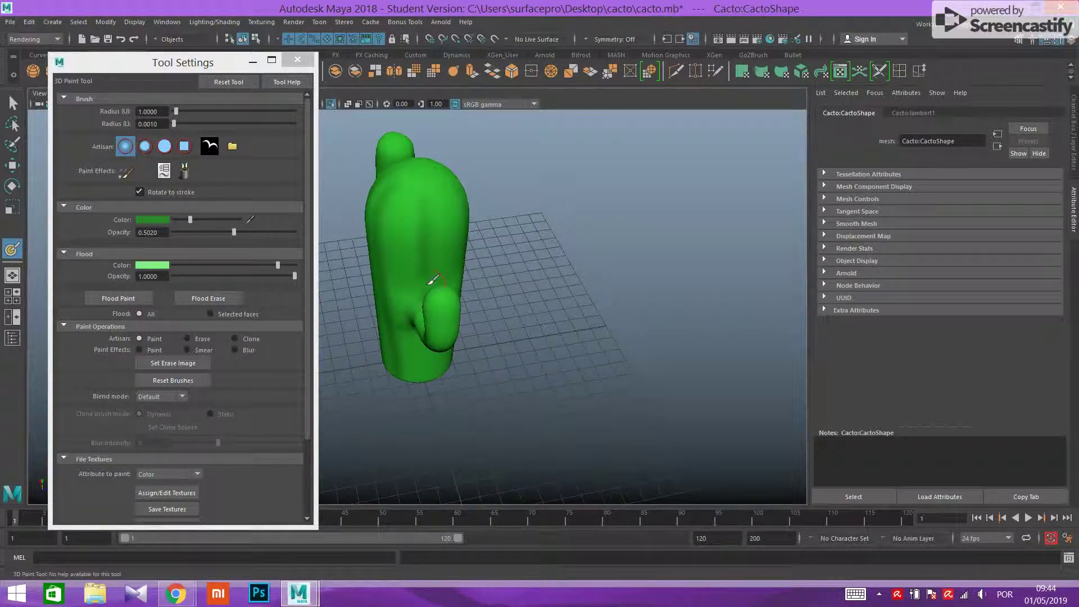
{"action": "left_click_drag", "start_coordinate": [585, 304], "coordinate": [681, 309], "text": "alt"}
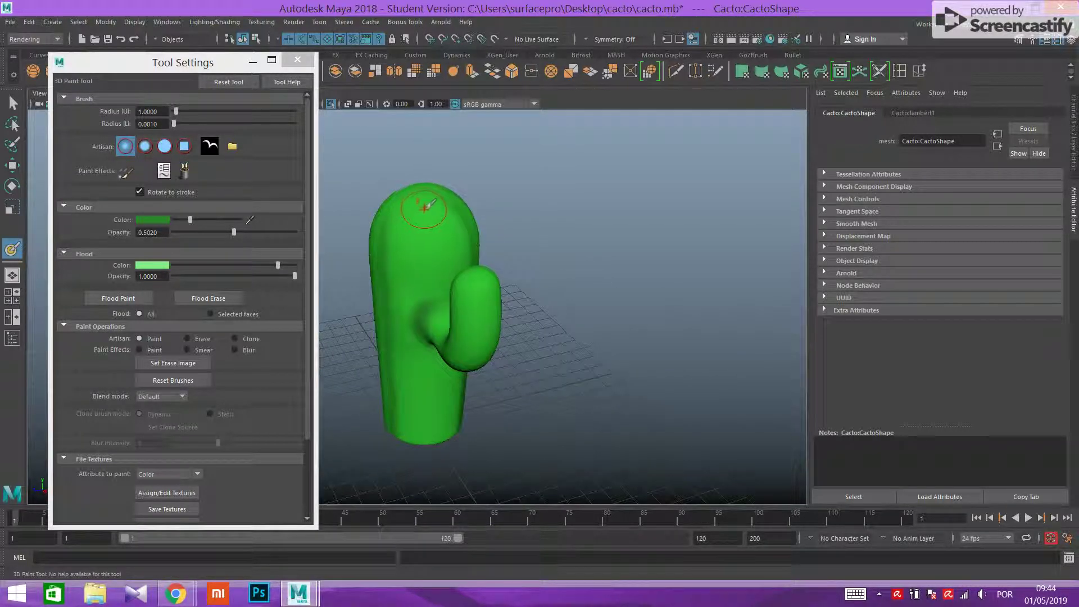
{"action": "left_click_drag", "start_coordinate": [421, 296], "coordinate": [437, 269], "text": "alt"}
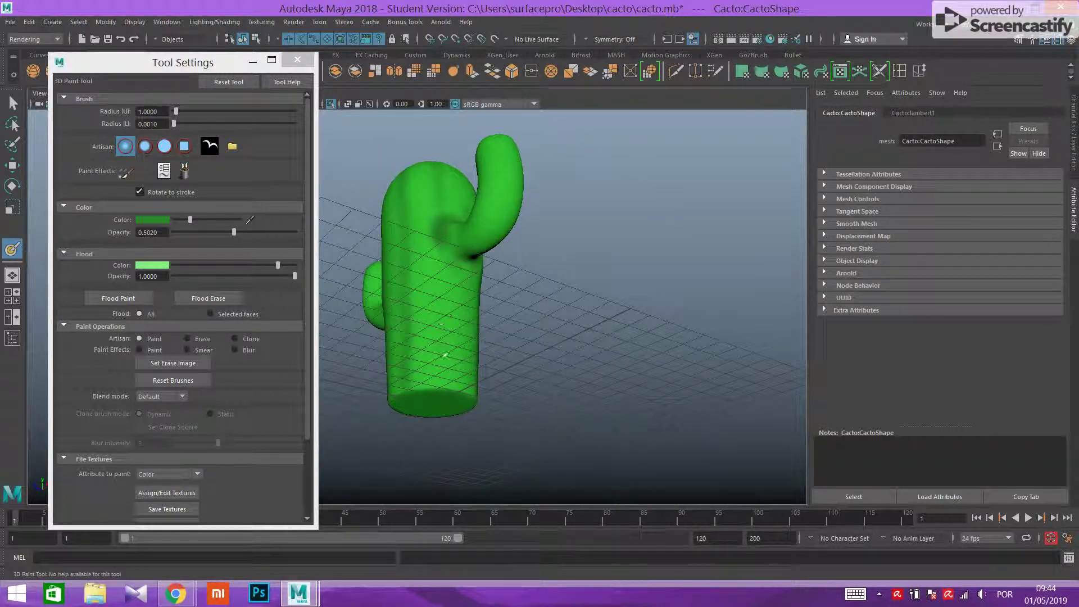
{"action": "mouse_move", "coordinate": [629, 304]}
{"action": "left_mouse_down", "text": "alt"}
{"action": "mouse_move", "coordinate": [642, 328]}
{"action": "mouse_move", "coordinate": [649, 275]}
{"action": "mouse_move", "coordinate": [621, 273]}
{"action": "mouse_move", "coordinate": [669, 346]}
{"action": "mouse_move", "coordinate": [638, 321]}
{"action": "mouse_move", "coordinate": [646, 315]}
{"action": "left_mouse_up", "text": "alt"}
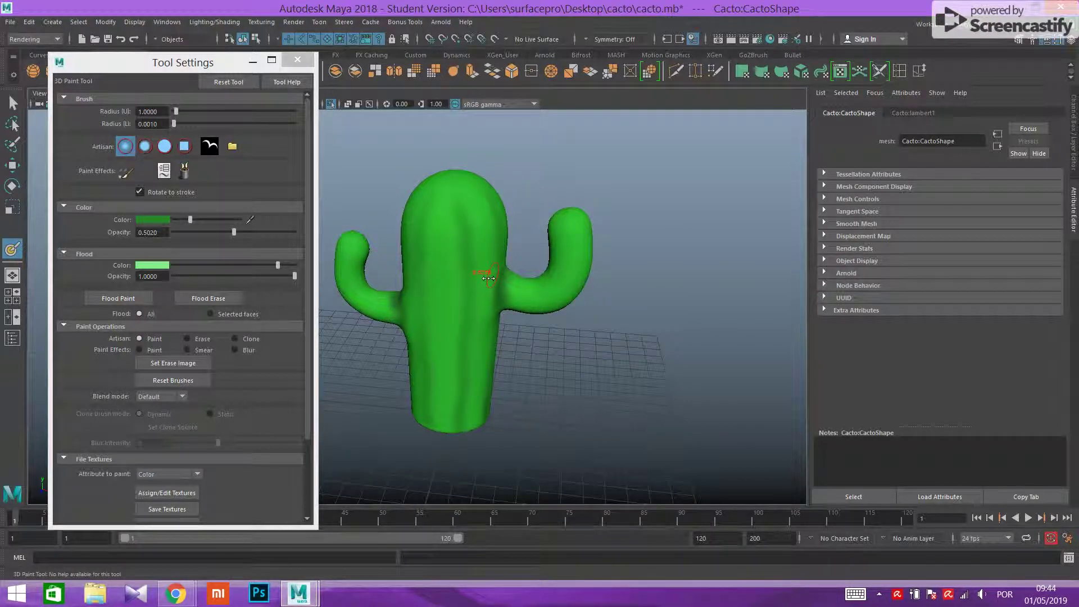
Reduce the brush's upper radius to 0.6276 and paint narrower dark lines down the centers of the trunk stripes.
{"action": "left_click_drag", "start_coordinate": [609, 337], "coordinate": [607, 320], "text": "alt"}
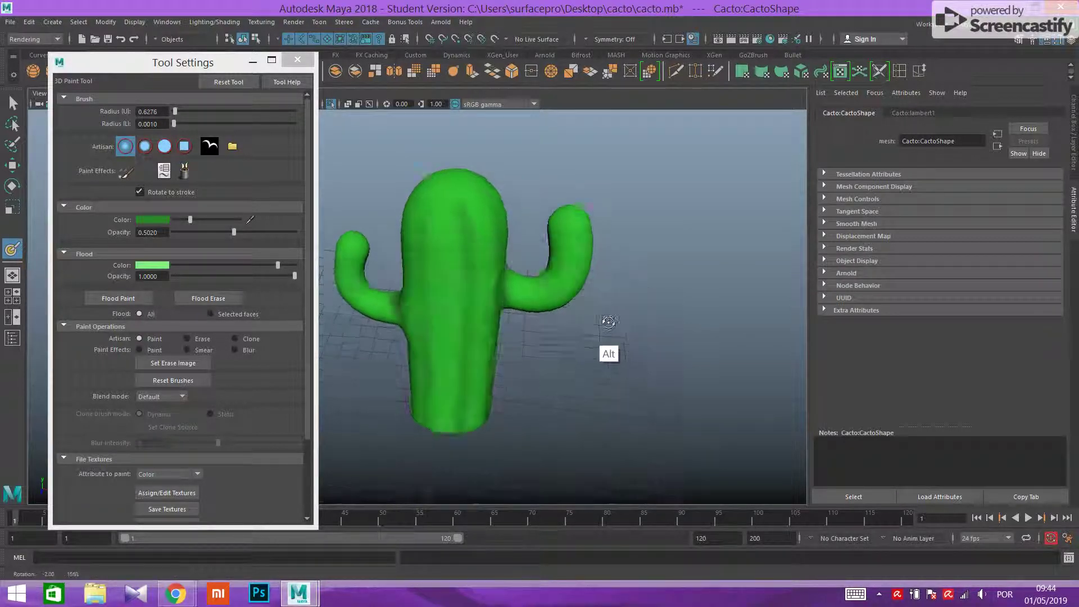
{"action": "scroll", "coordinate": [587, 314], "scroll_direction": "up", "scroll_amount": 3}
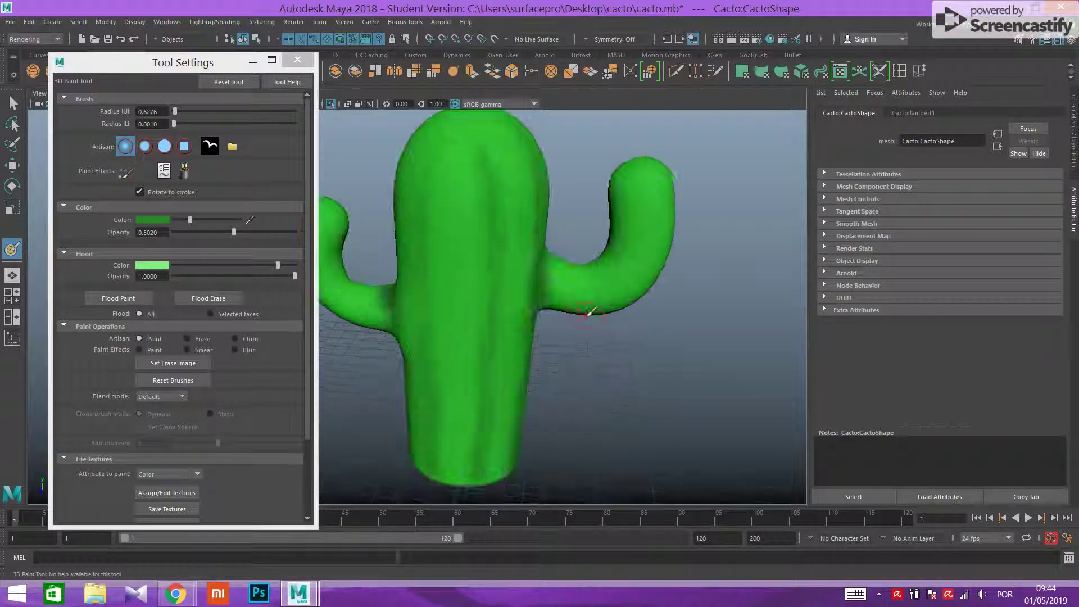
{"action": "scroll", "coordinate": [585, 312], "scroll_direction": "up", "scroll_amount": 3}
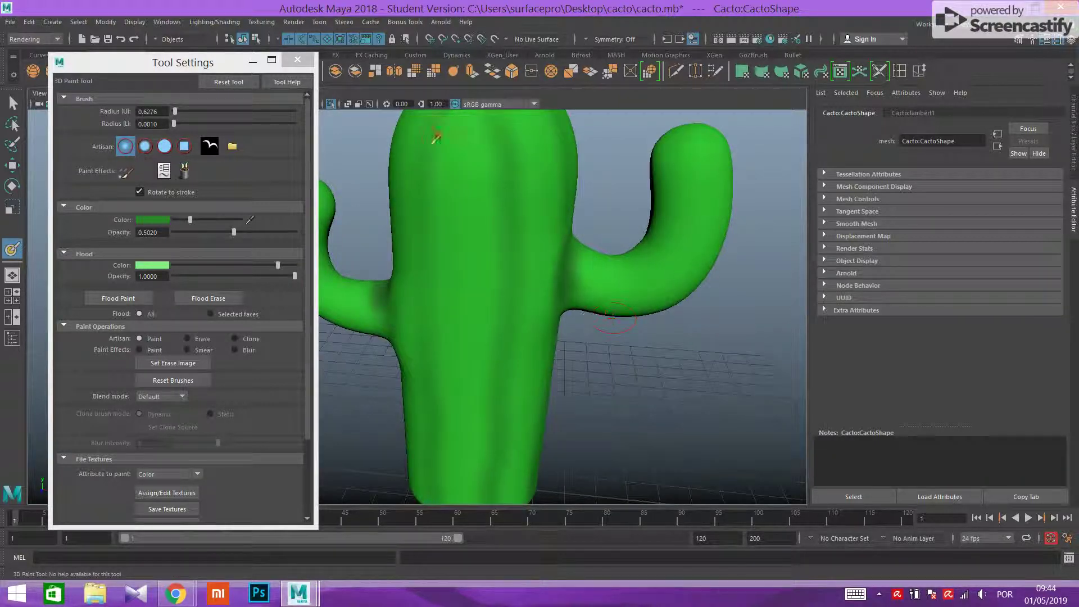
{"action": "left_click_drag", "start_coordinate": [431, 132], "coordinate": [427, 481]}
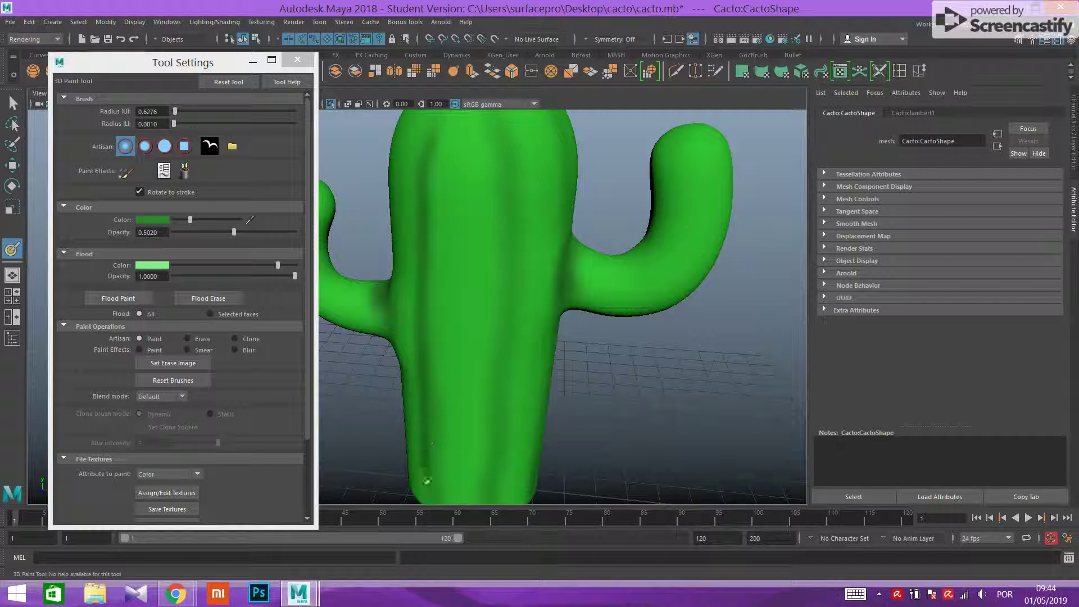
{"action": "mouse_move", "coordinate": [496, 125]}
{"action": "left_mouse_down"}
{"action": "mouse_move", "coordinate": [516, 222]}
{"action": "mouse_move", "coordinate": [497, 498]}
{"action": "left_mouse_up"}
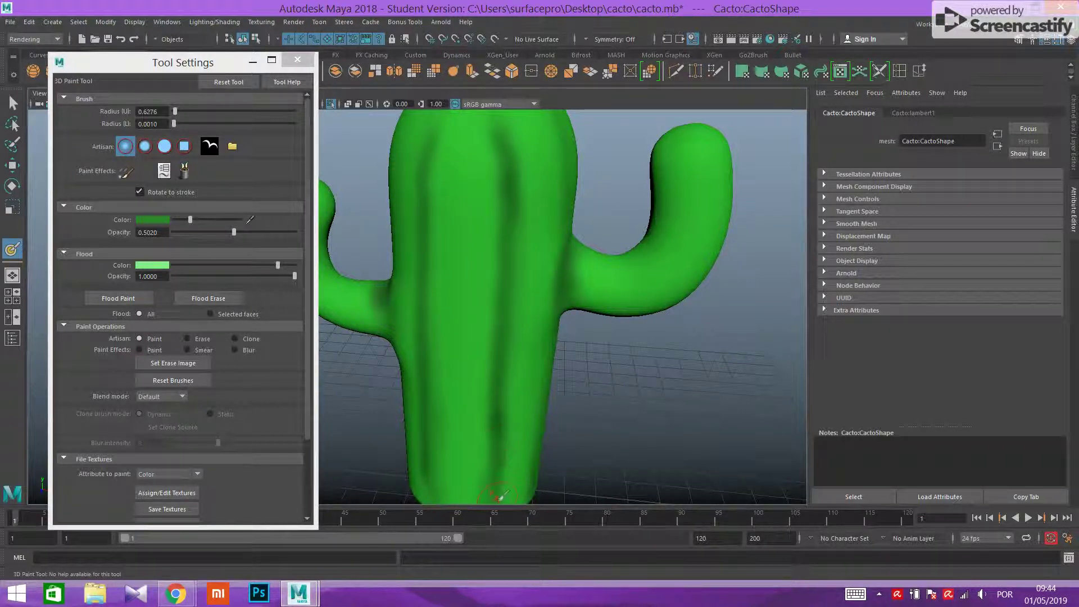
{"action": "mouse_move", "coordinate": [675, 436]}
{"action": "left_mouse_down", "text": "alt"}
{"action": "mouse_move", "coordinate": [671, 401]}
{"action": "mouse_move", "coordinate": [650, 393]}
{"action": "mouse_move", "coordinate": [660, 354]}
{"action": "mouse_move", "coordinate": [566, 397]}
{"action": "left_mouse_up", "text": "alt"}
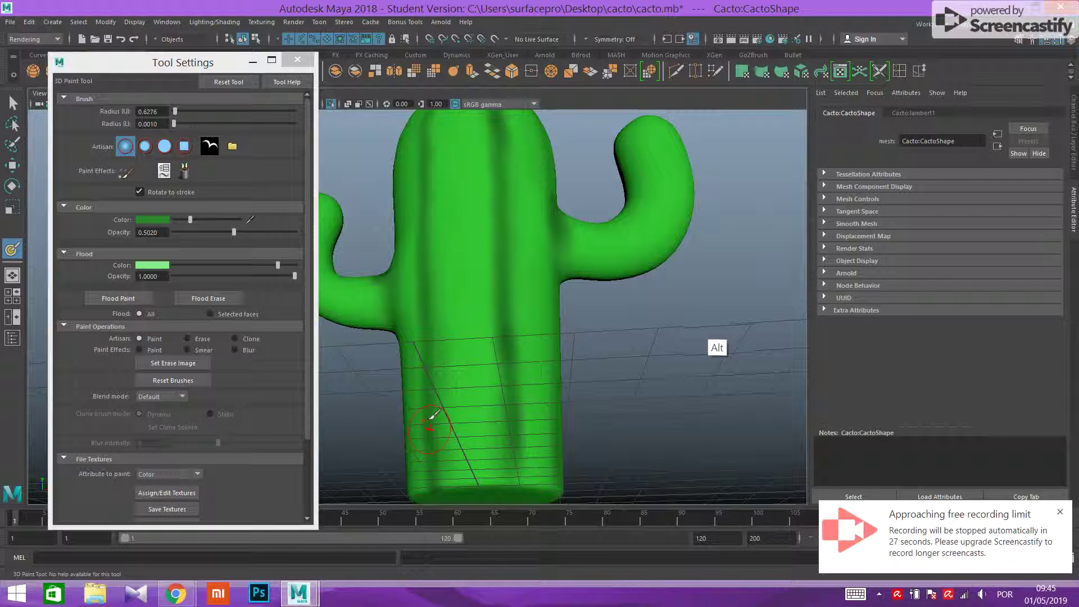
Paint dark green stripes along both arms, reducing the brush's upper radius to 0.4604 for the smaller arm.
{"action": "mouse_move", "coordinate": [710, 405]}
{"action": "left_mouse_down", "text": "alt"}
{"action": "mouse_move", "coordinate": [704, 419]}
{"action": "mouse_move", "coordinate": [707, 387]}
{"action": "left_mouse_up", "text": "alt"}
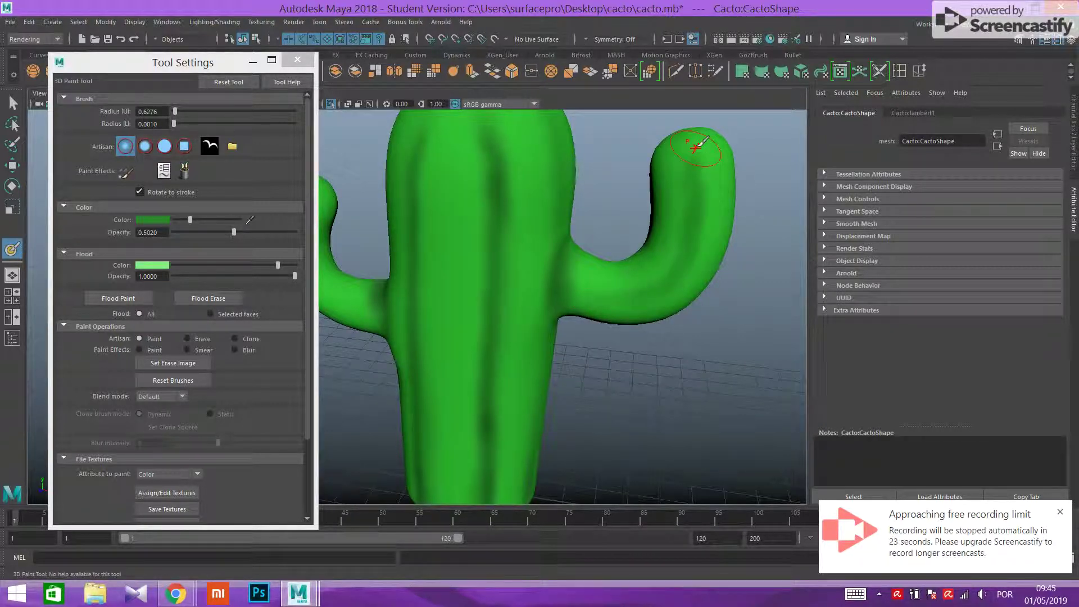
{"action": "mouse_move", "coordinate": [731, 366]}
{"action": "left_mouse_down", "text": "alt"}
{"action": "mouse_move", "coordinate": [768, 366]}
{"action": "mouse_move", "coordinate": [645, 379]}
{"action": "mouse_move", "coordinate": [692, 388]}
{"action": "left_mouse_up", "text": "alt"}
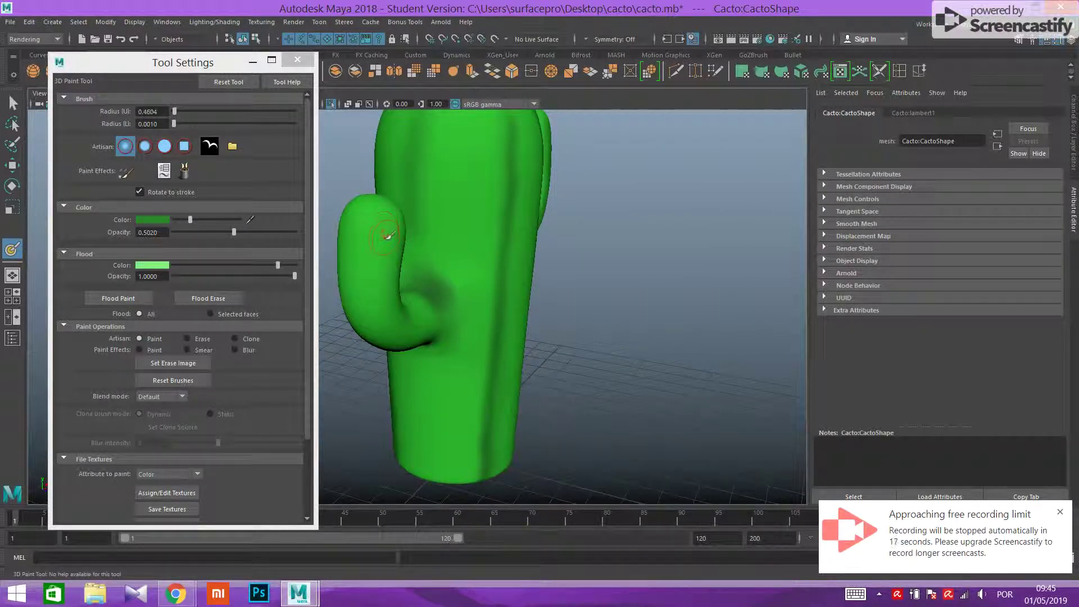
{"action": "mouse_move", "coordinate": [381, 209]}
{"action": "left_mouse_down"}
{"action": "mouse_move", "coordinate": [367, 264]}
{"action": "mouse_move", "coordinate": [376, 320]}
{"action": "mouse_move", "coordinate": [409, 340]}
{"action": "left_mouse_up"}
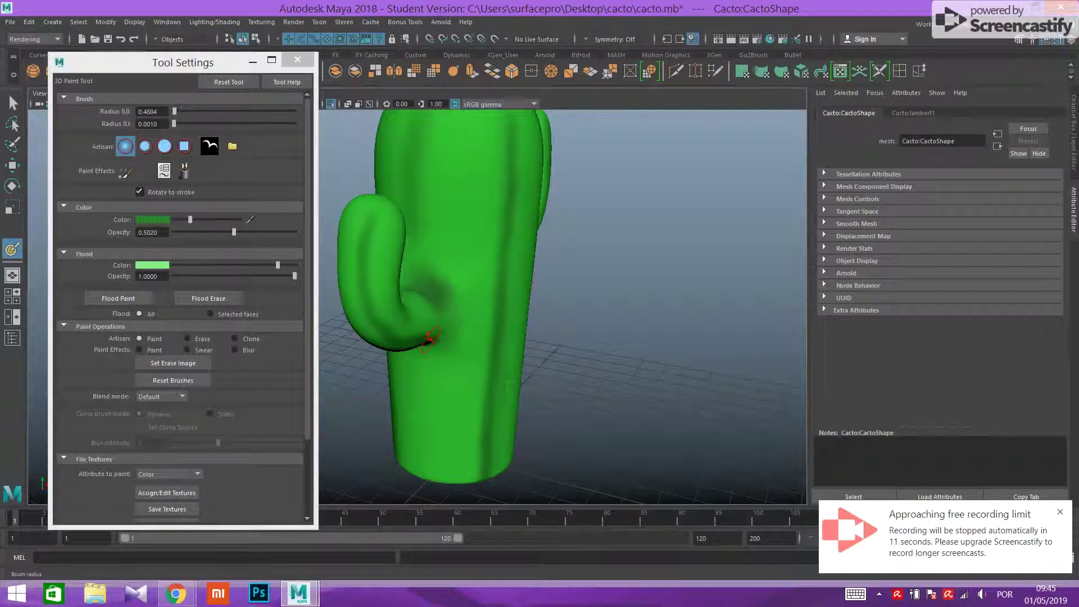
Increase the brush's upper radius to about 4.4.
{"action": "mouse_move", "coordinate": [175, 111]}
{"action": "left_mouse_down"}
{"action": "mouse_move", "coordinate": [200, 111]}
{"action": "mouse_move", "coordinate": [187, 111]}
{"action": "left_mouse_up"}
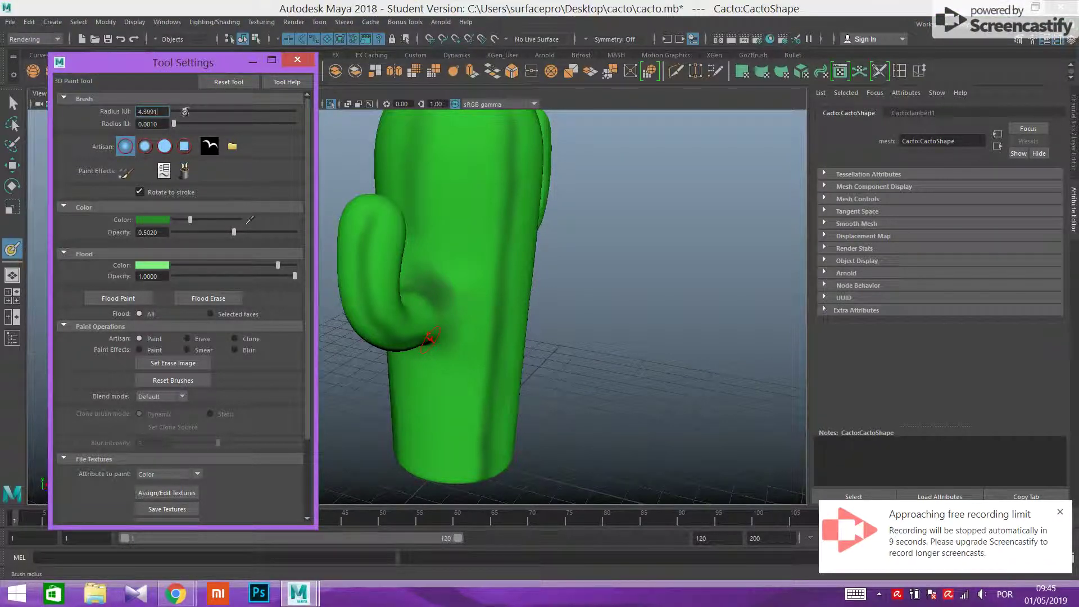